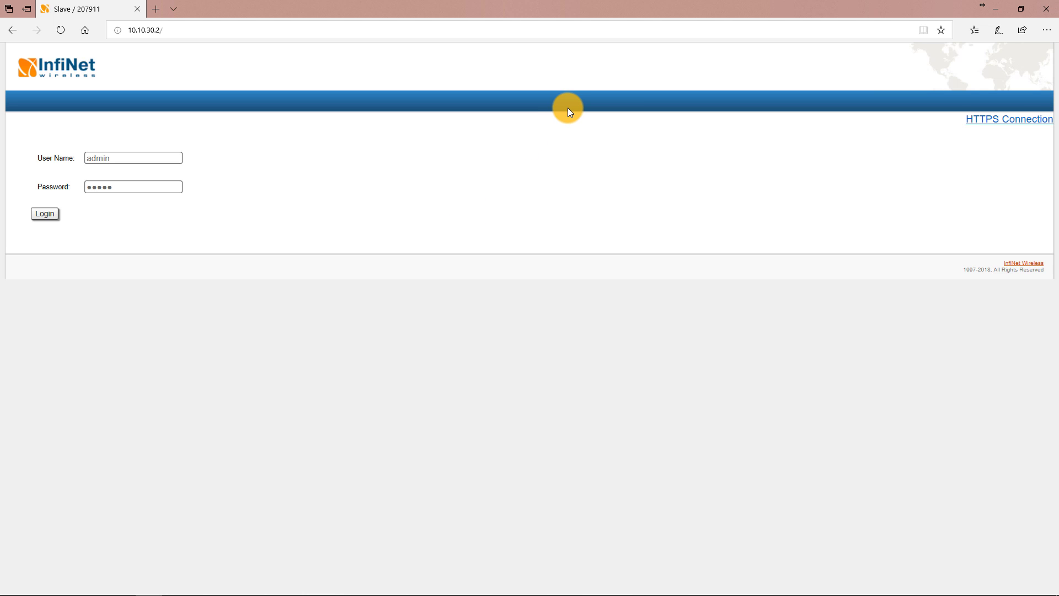
# Log in to the slave unit to reach its Device Status page, showing the Master link up.
pyautogui.click(39, 215)
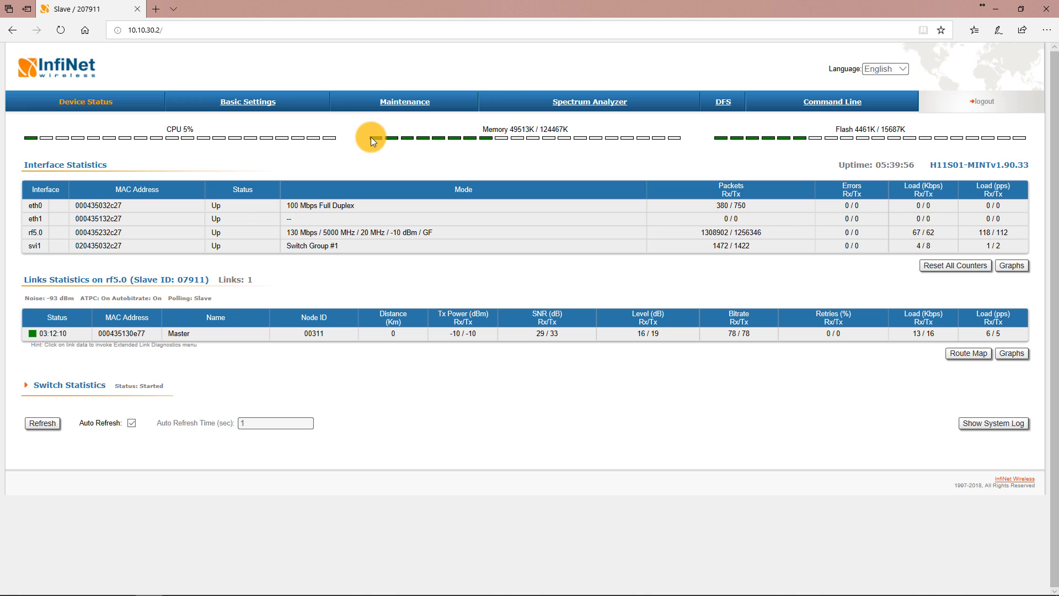
# Open the slave's Basic Settings MAC Switch section to see group 1 bridging eth0 and rf5.0 with svi1.
pyautogui.click(258, 101)
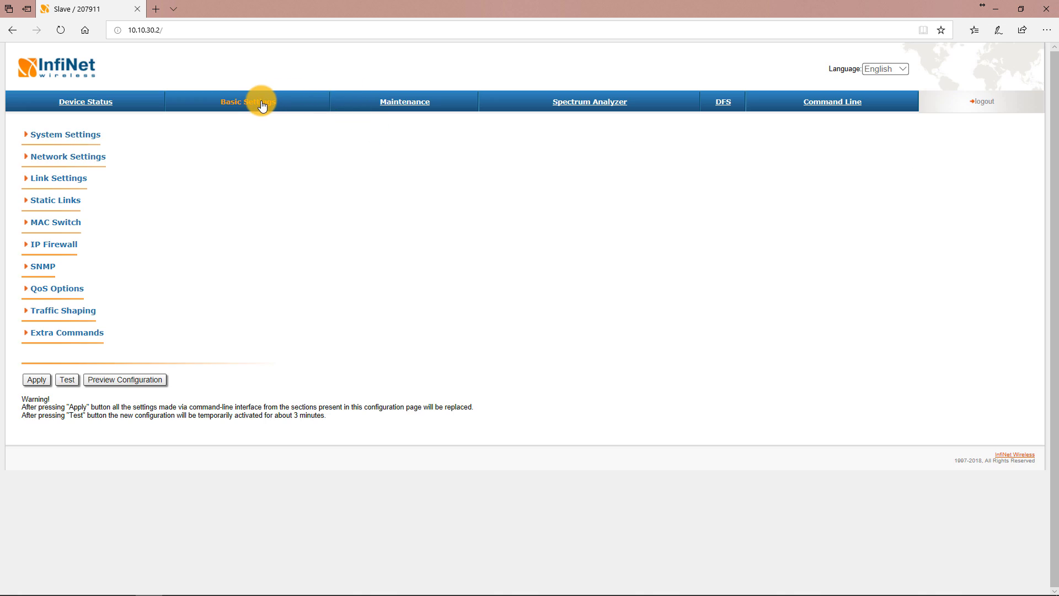
pyautogui.click(73, 227)
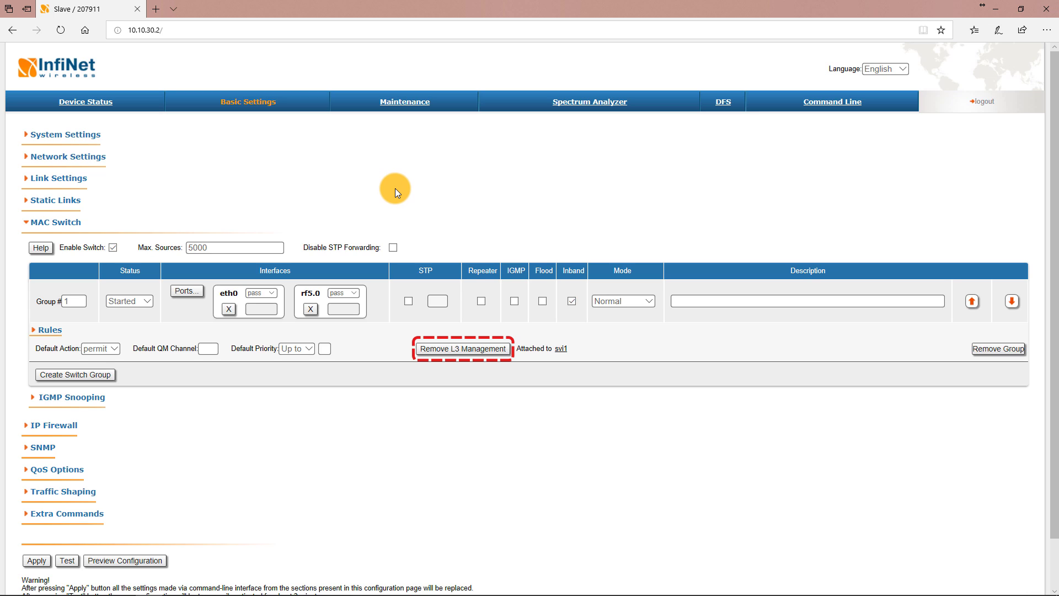
# Remove the svi1 L3 management from switch group 1, then delete group 1.
pyautogui.click(441, 348)
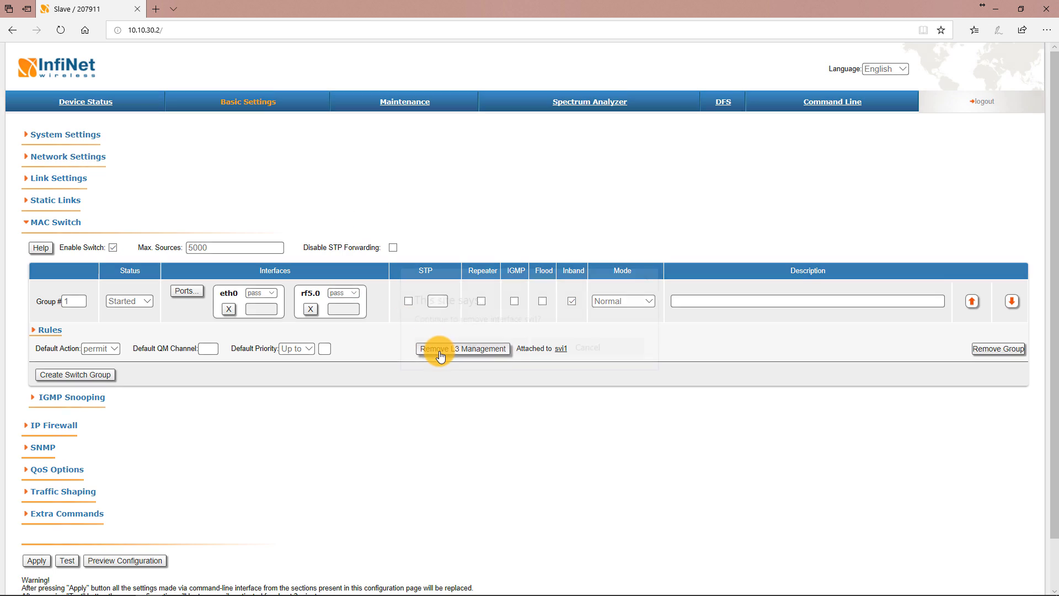
pyautogui.click(471, 345)
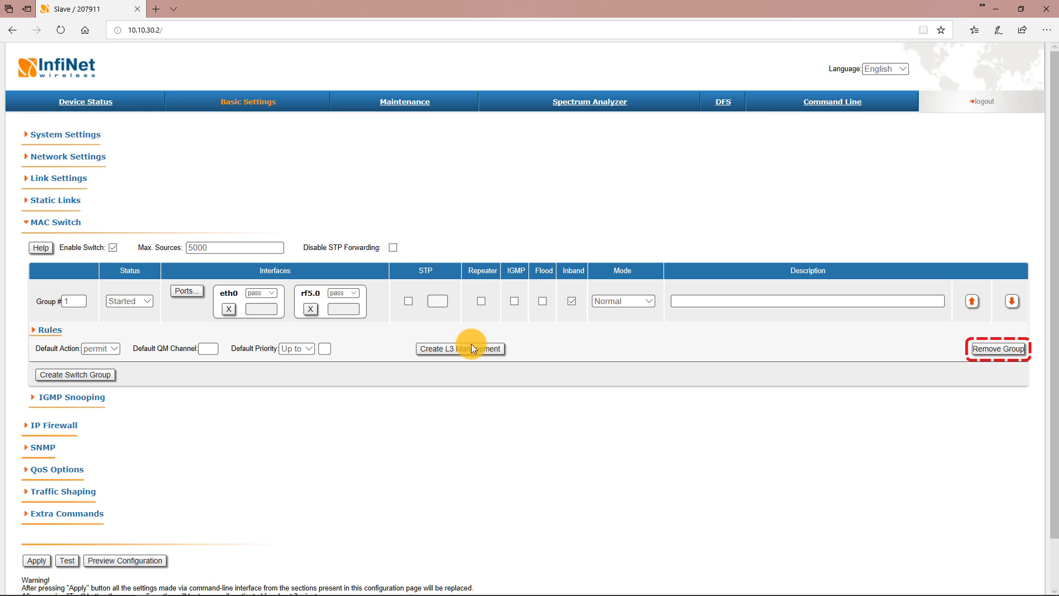
pyautogui.click(998, 348)
pyautogui.click(494, 364)
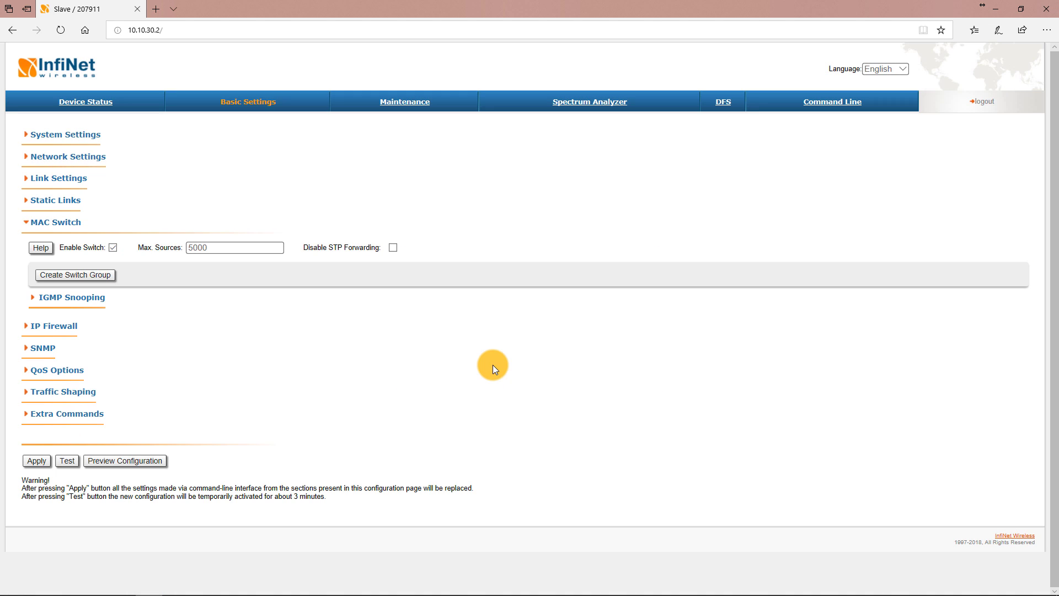
# Create switch group 10 with eth0 and rf5.0 as its ports.
pyautogui.click(96, 278)
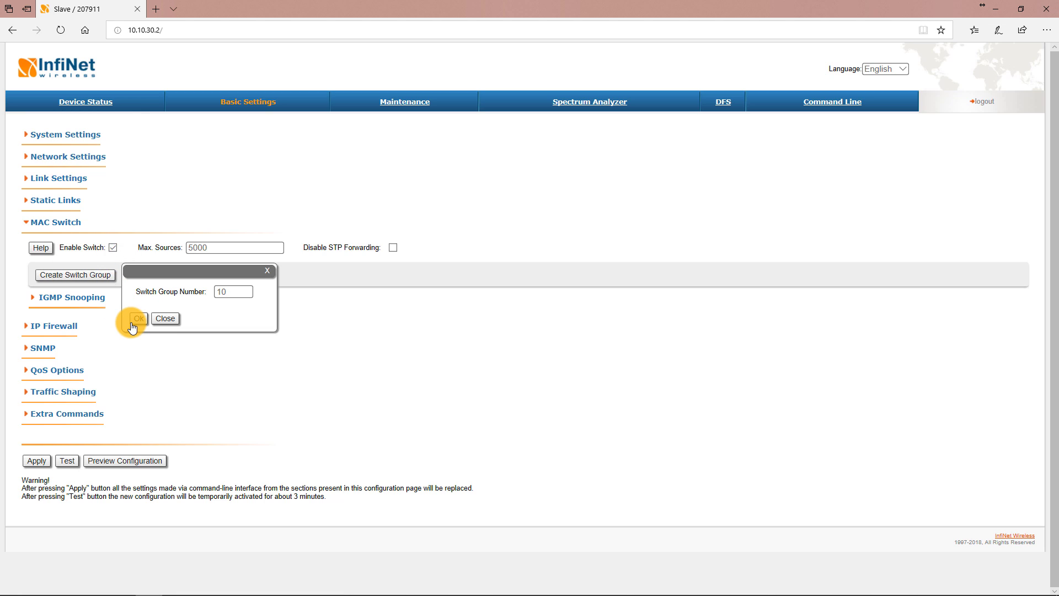
pyautogui.click(133, 319)
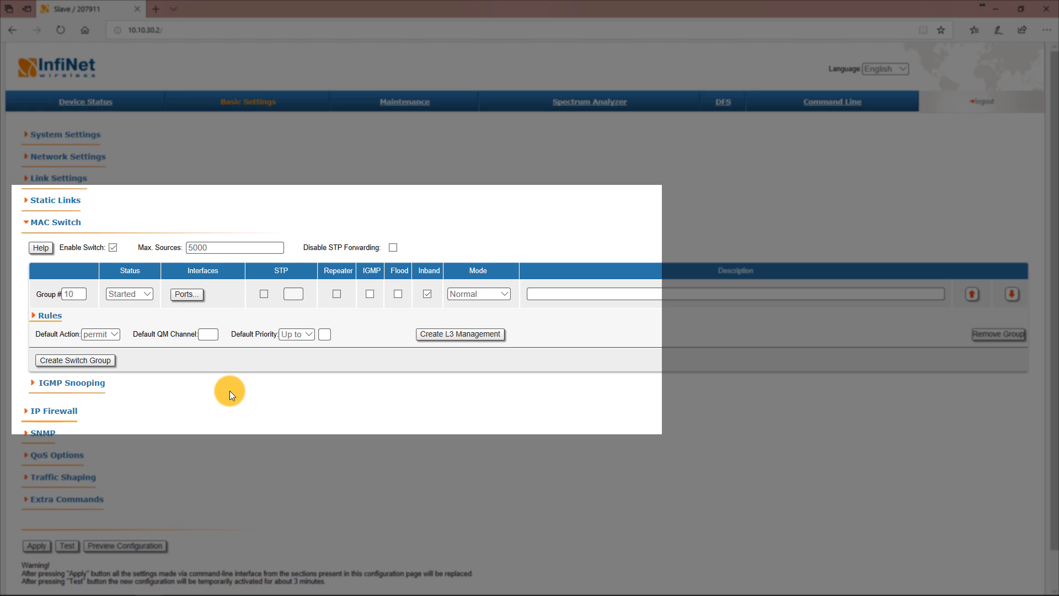
pyautogui.click(186, 294)
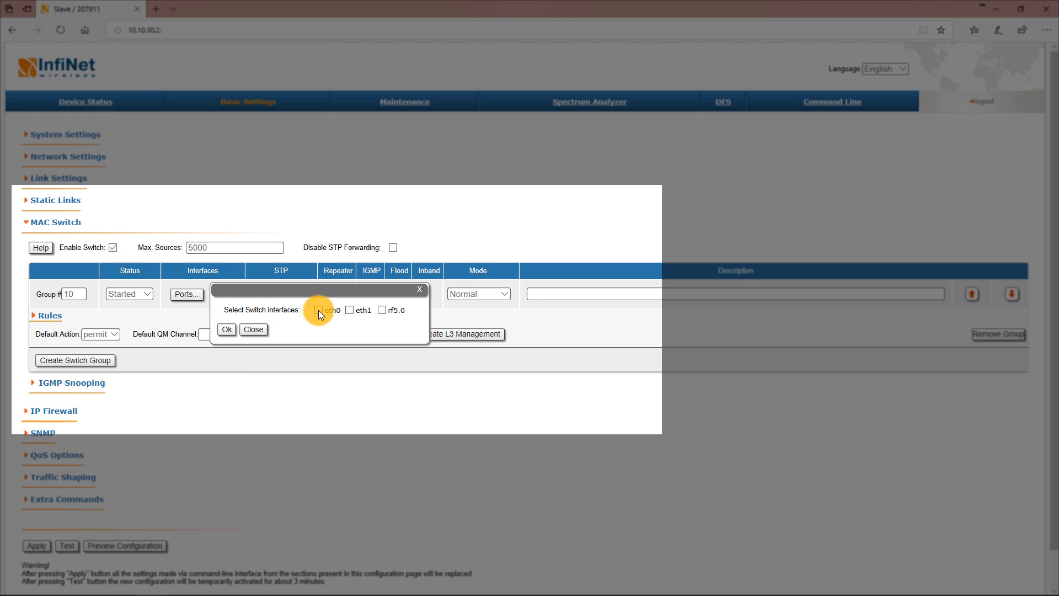
pyautogui.click(319, 309)
pyautogui.click(388, 311)
pyautogui.click(227, 330)
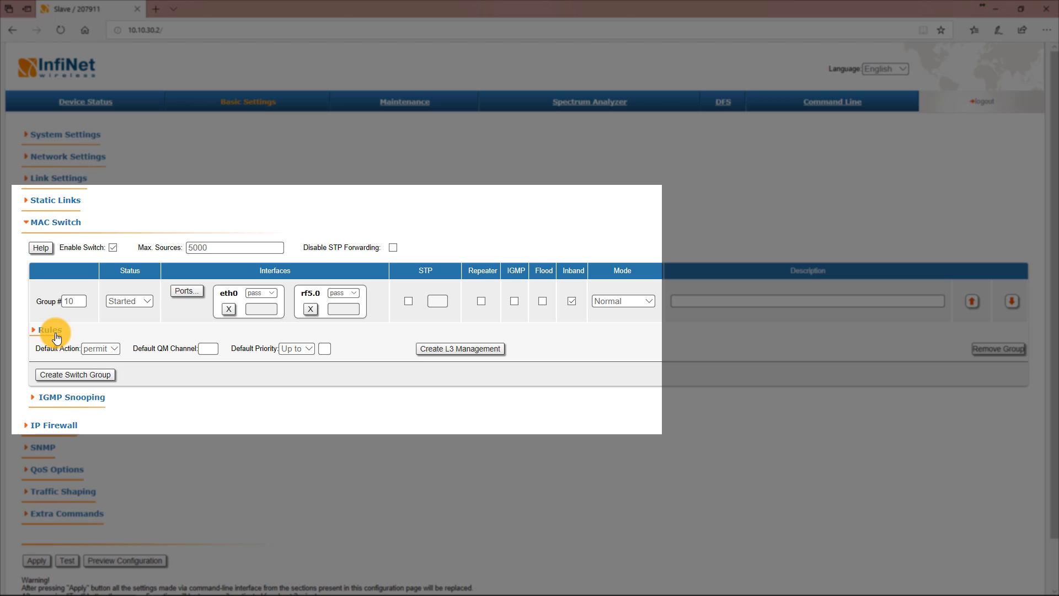
# Add a rule to group 10 permitting vlan 10.
pyautogui.click(57, 334)
pyautogui.click(82, 346)
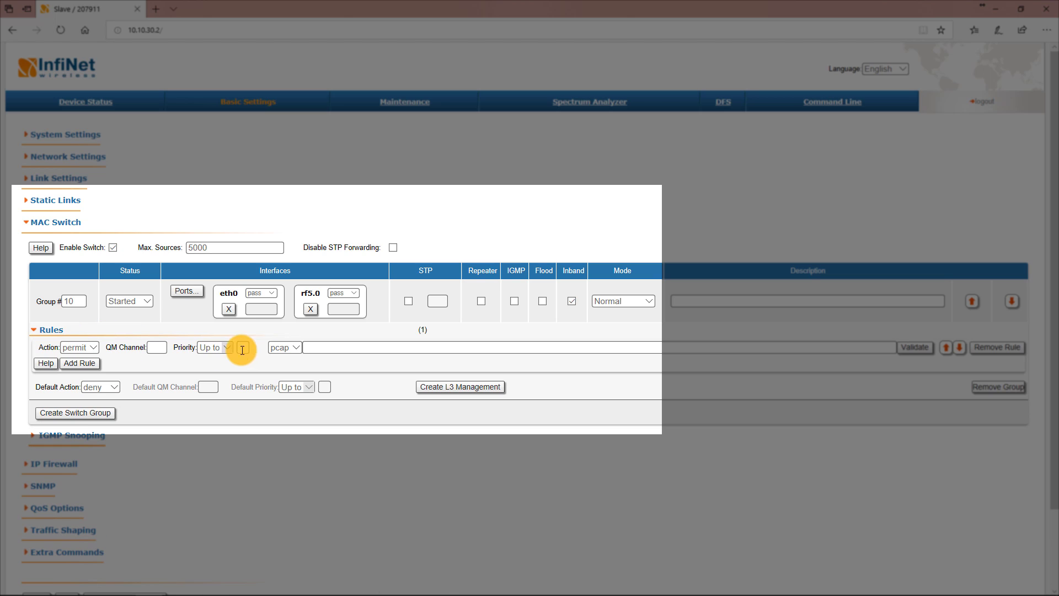
pyautogui.click(280, 348)
pyautogui.click(287, 363)
pyautogui.click(309, 348)
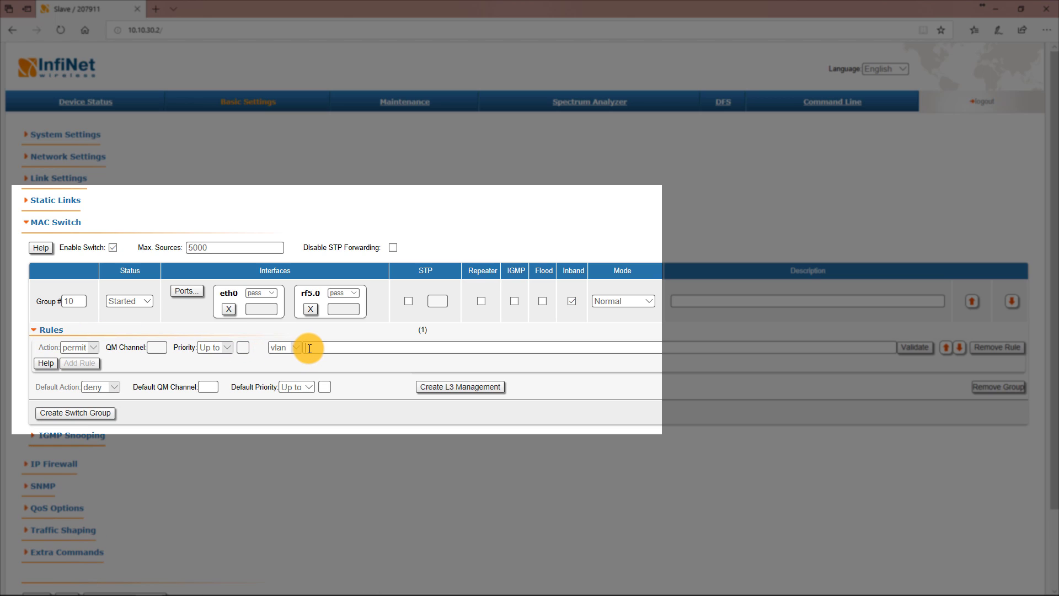
pyautogui.write('10')
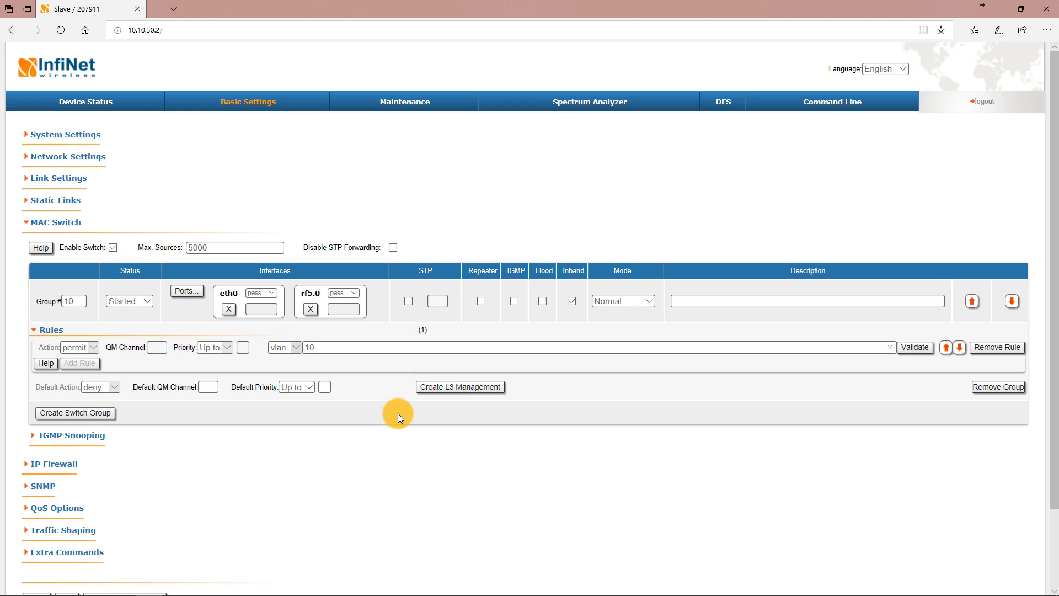
# Create switch group 100 and assign rf5.0 as its sole port.
pyautogui.click(88, 412)
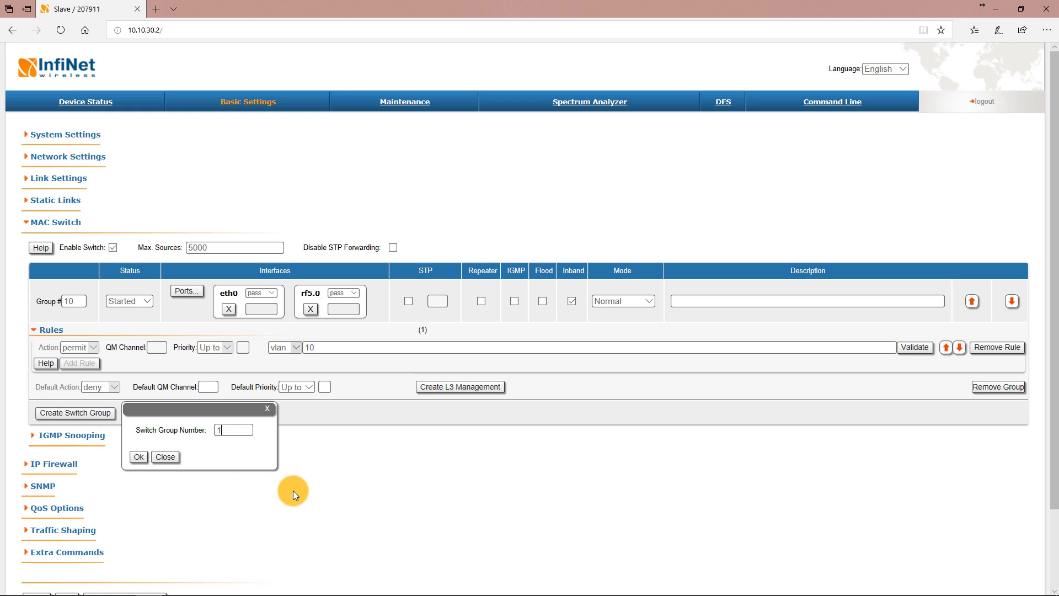
pyautogui.write('00')
pyautogui.click(139, 457)
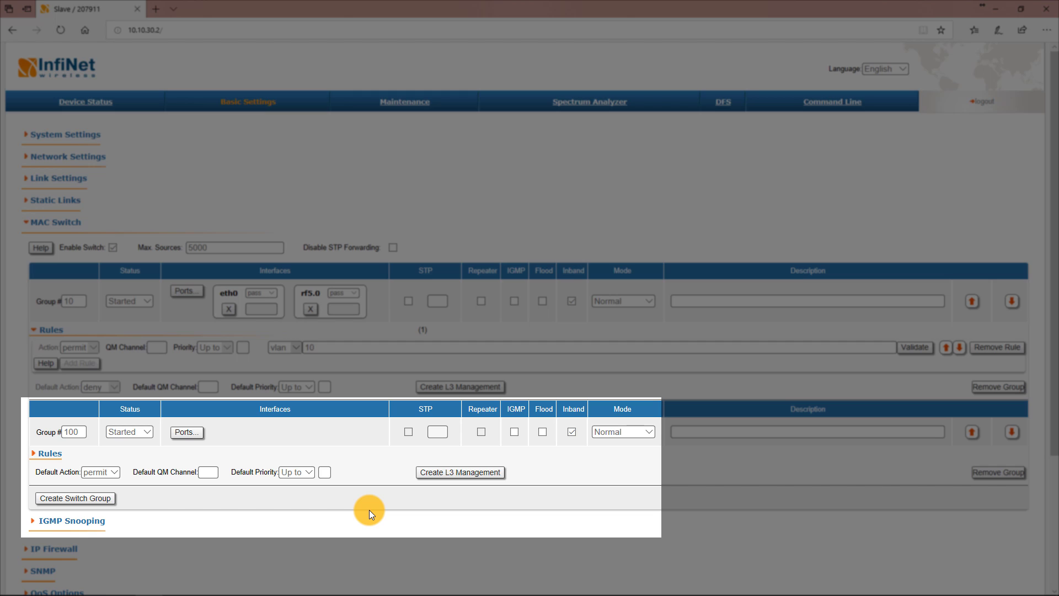
pyautogui.click(194, 434)
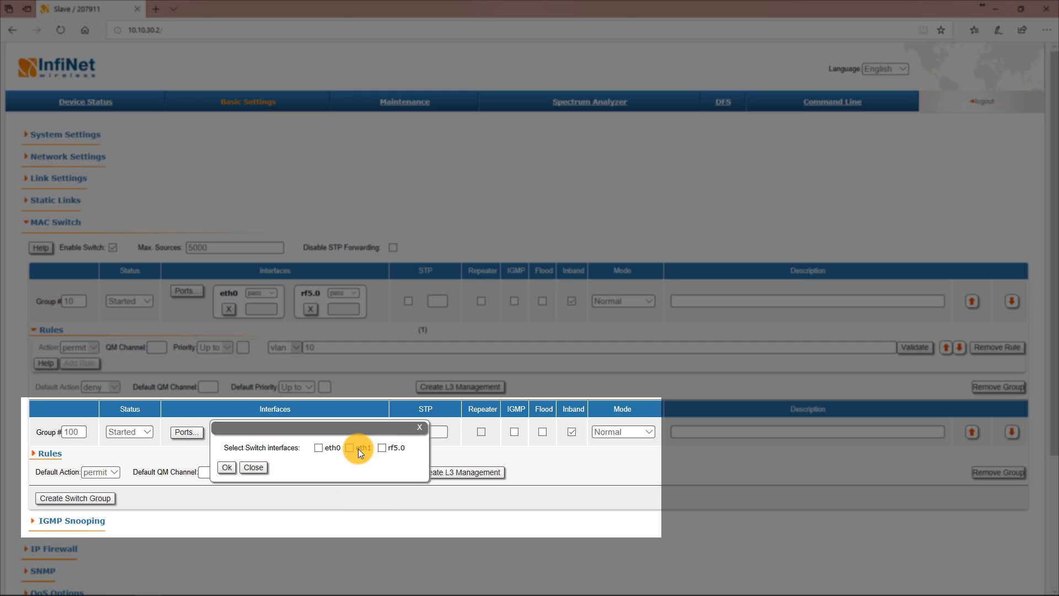
pyautogui.click(381, 447)
pyautogui.click(227, 467)
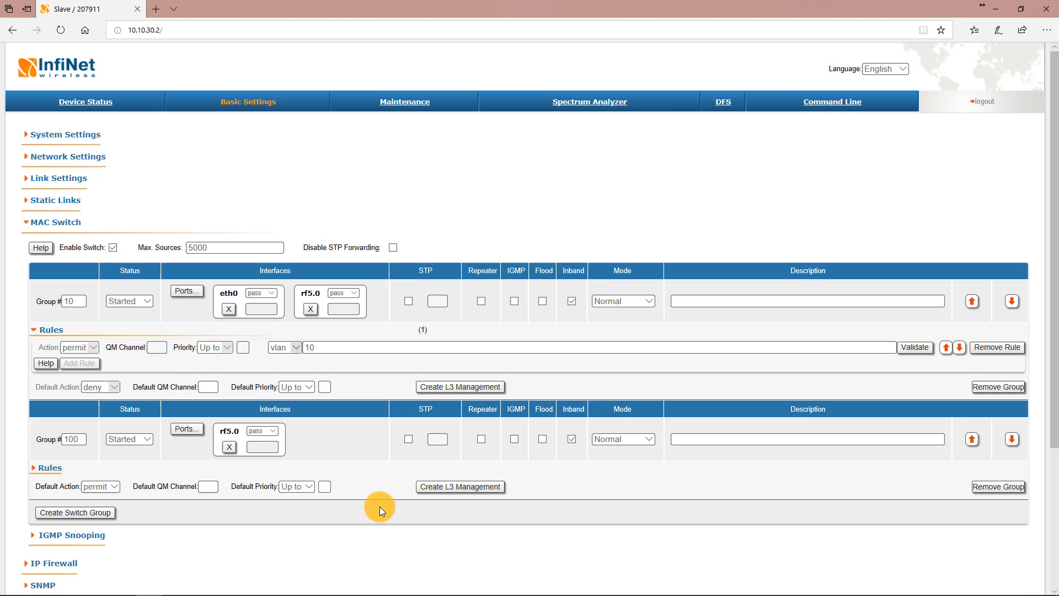
pyautogui.scroll(-2, 380, 506)
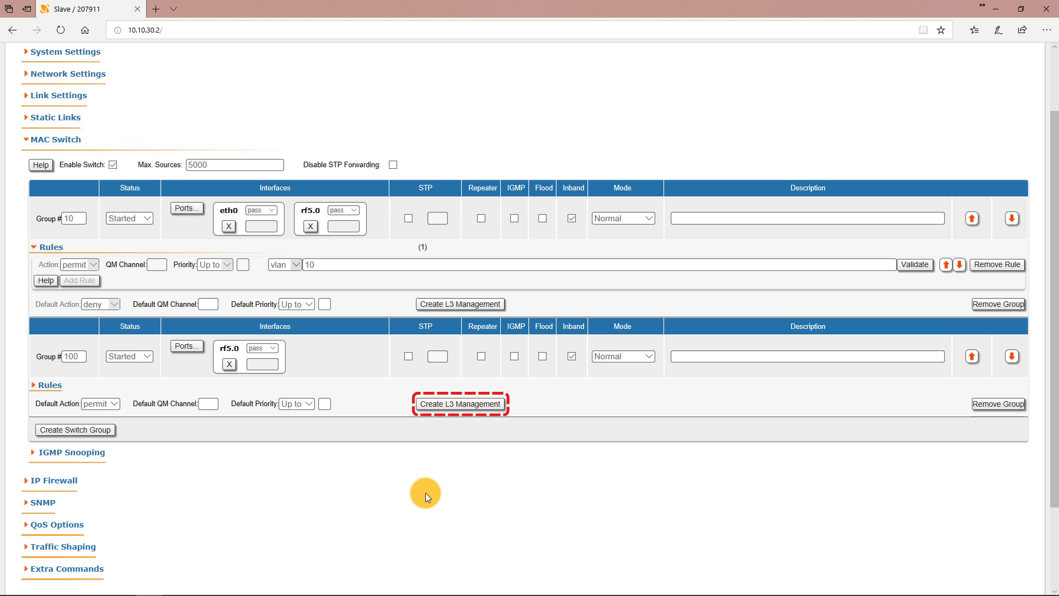
# Add an svi100 L3 management interface to group 100 with IP 10.10.10.2/24.
pyautogui.click(456, 404)
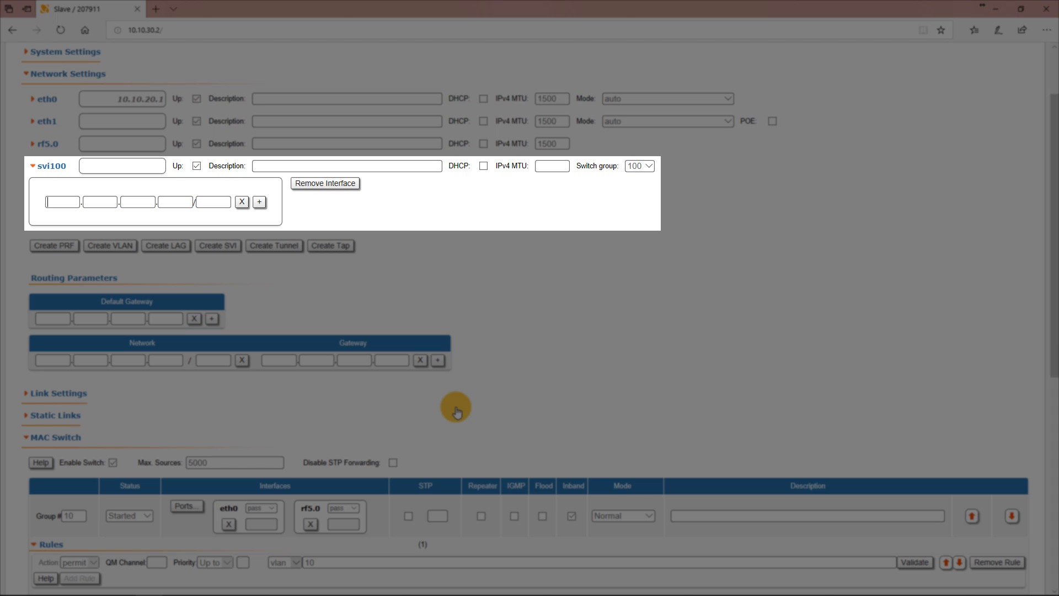
pyautogui.write('10.10.10.2/24')
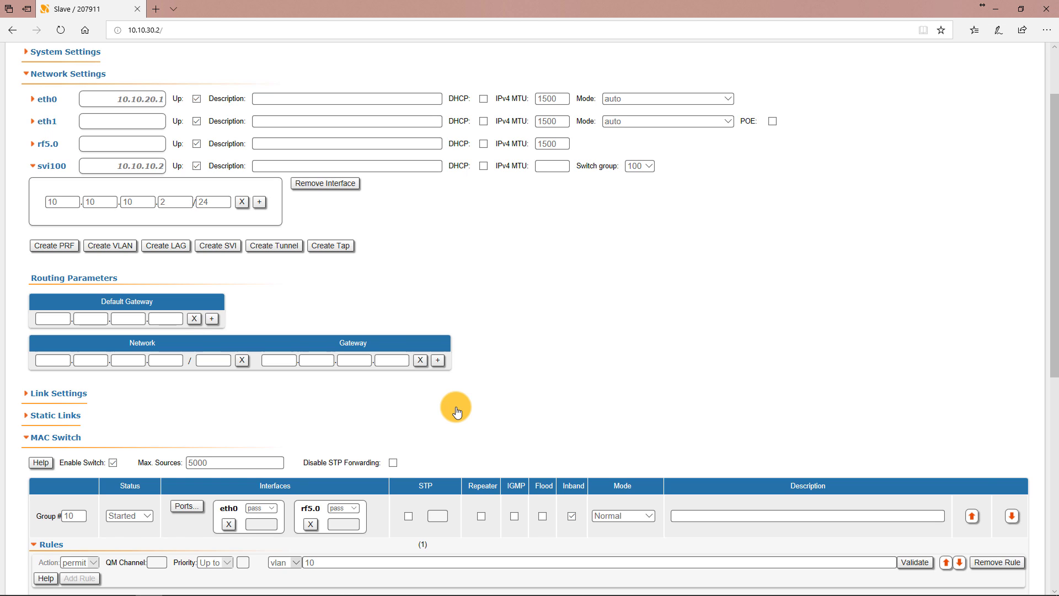
# Apply the slave's switch configuration, then log in to the master at 10.10.30.1.
pyautogui.scroll(-8, 455, 406)
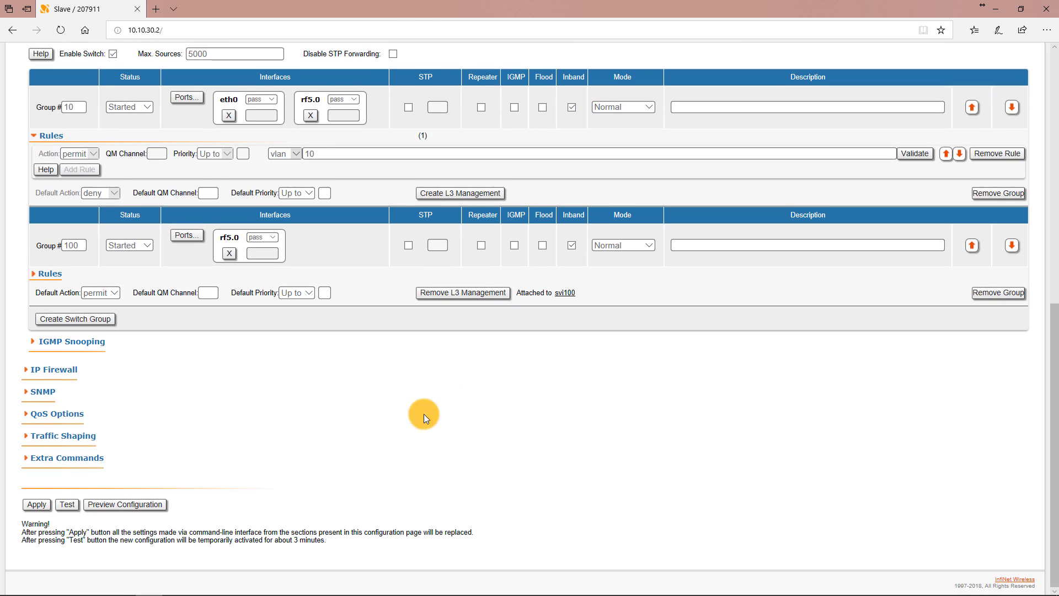
pyautogui.click(35, 503)
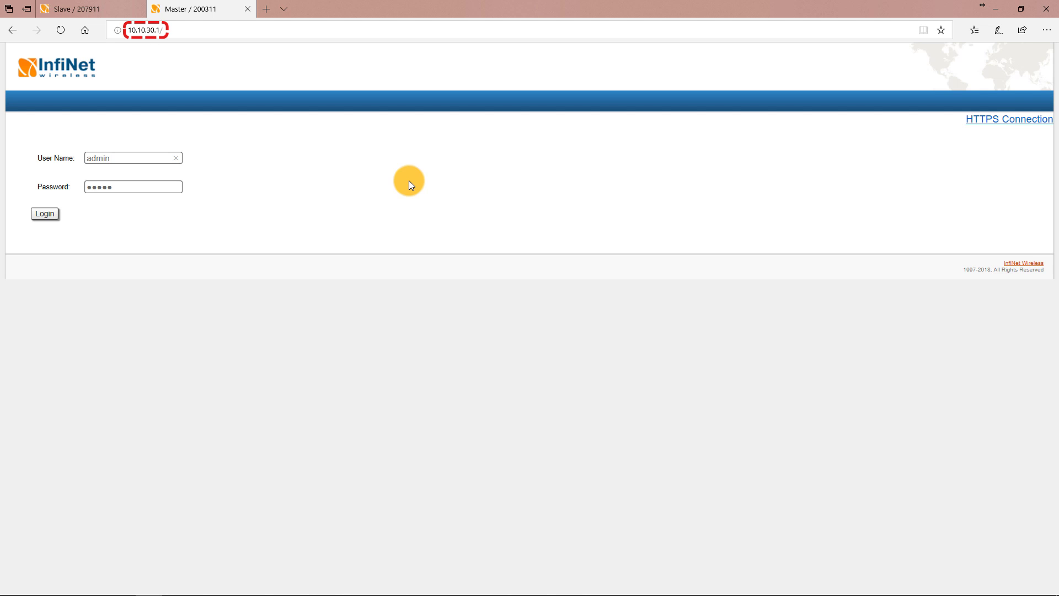
pyautogui.click(40, 214)
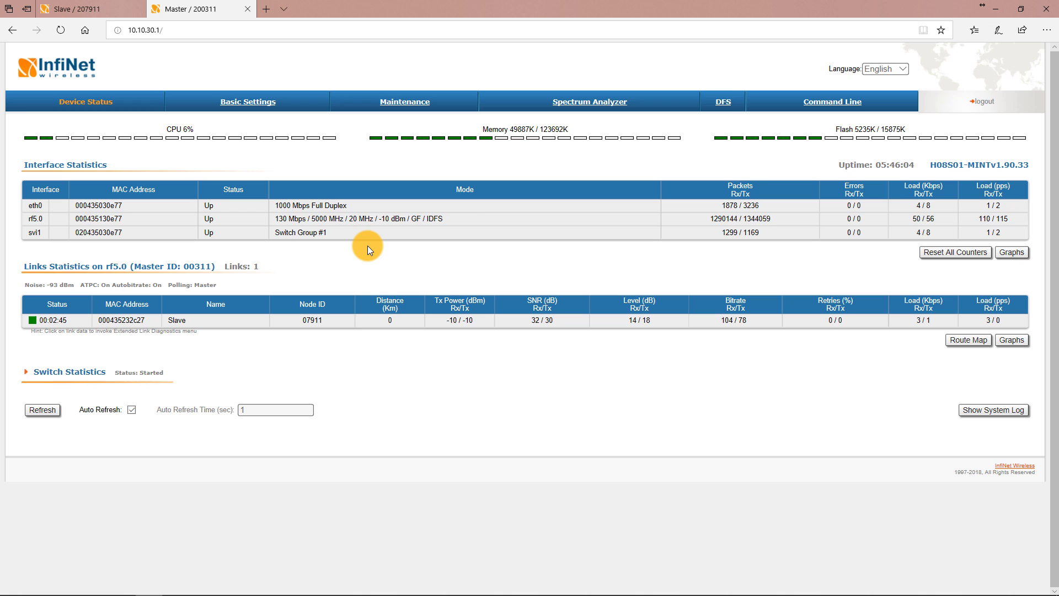
# In the master's MAC Switch settings, remove svi1 management and delete switch group 1.
pyautogui.click(248, 101)
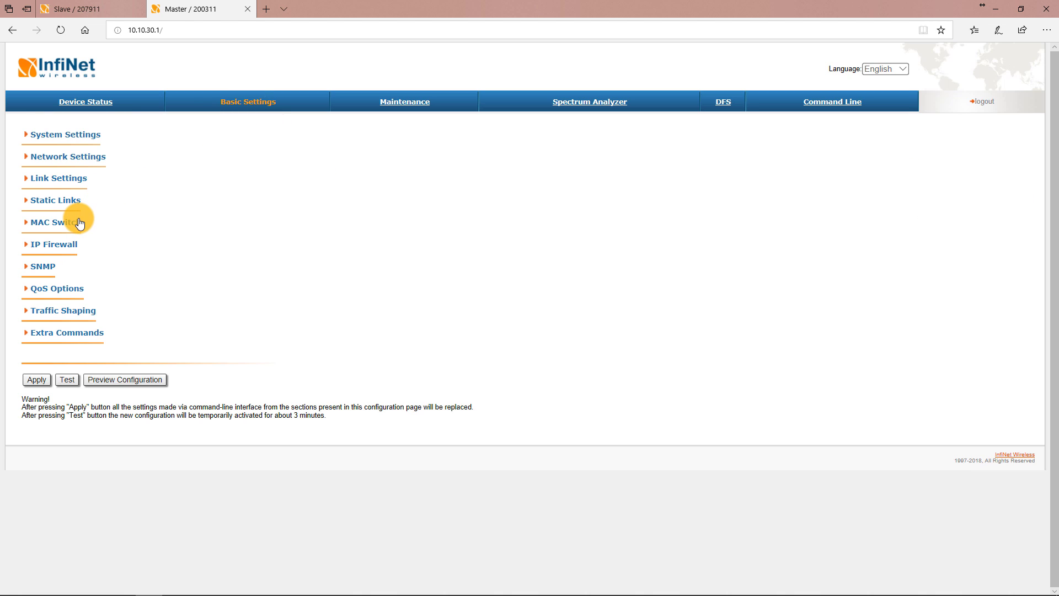
pyautogui.click(80, 223)
pyautogui.click(456, 348)
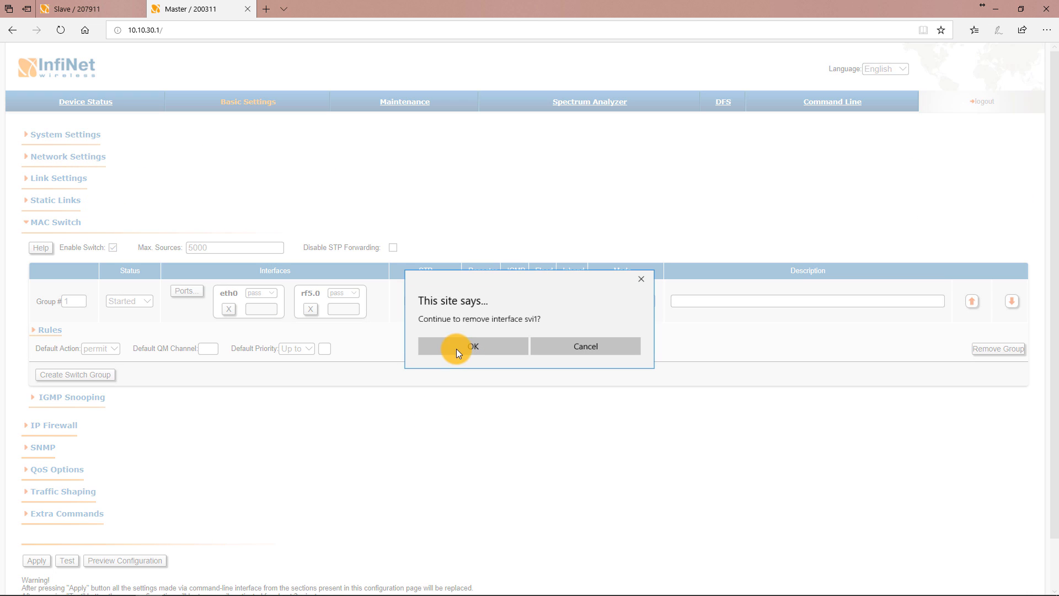
pyautogui.click(501, 349)
pyautogui.click(1001, 348)
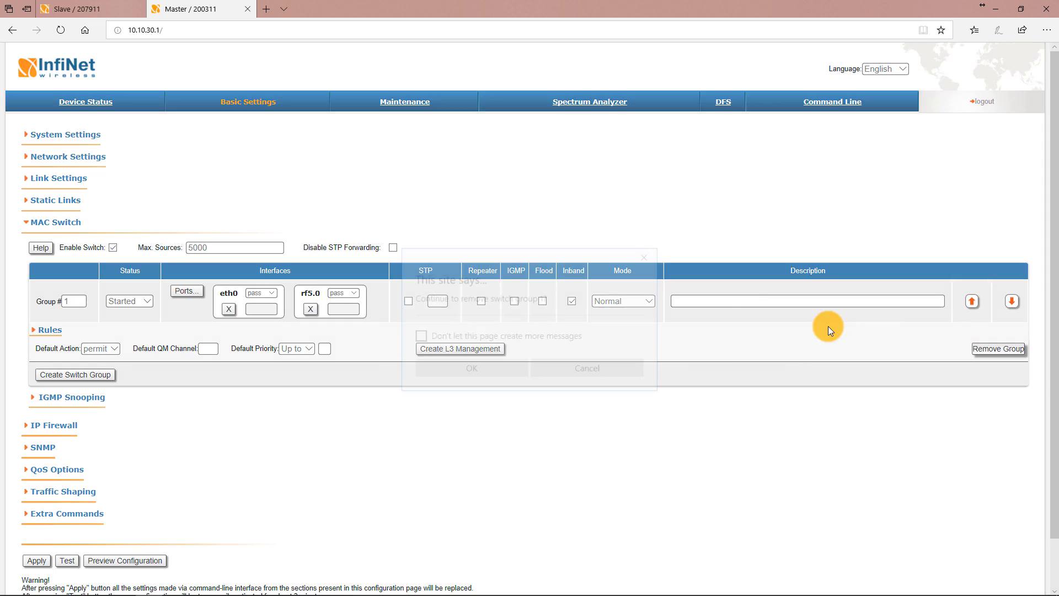
pyautogui.click(494, 365)
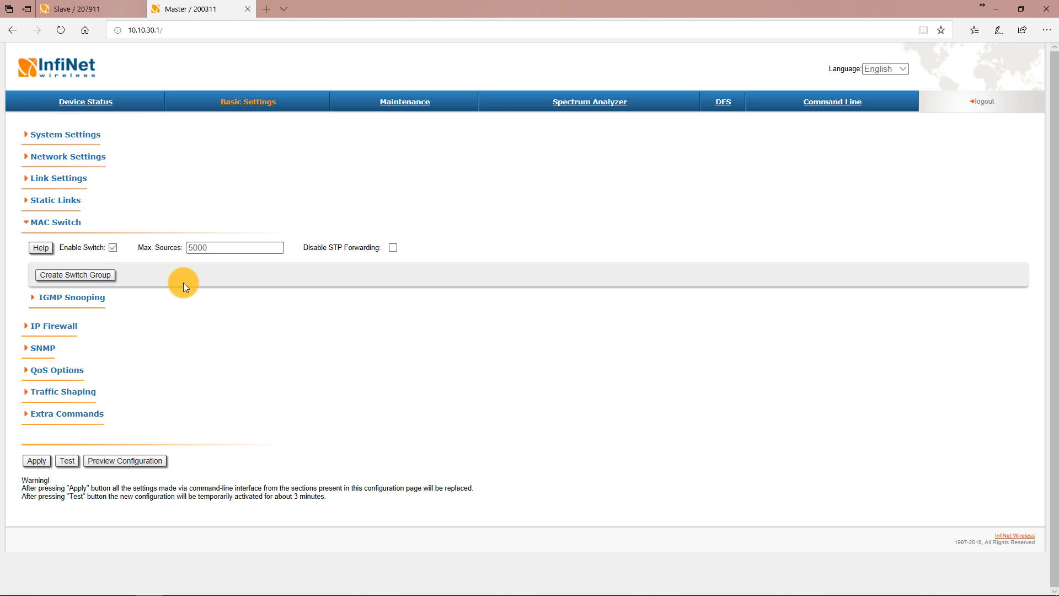
# Create switch group 10 on the master with eth0 and rf5.0 as its ports.
pyautogui.click(75, 275)
pyautogui.write('0')
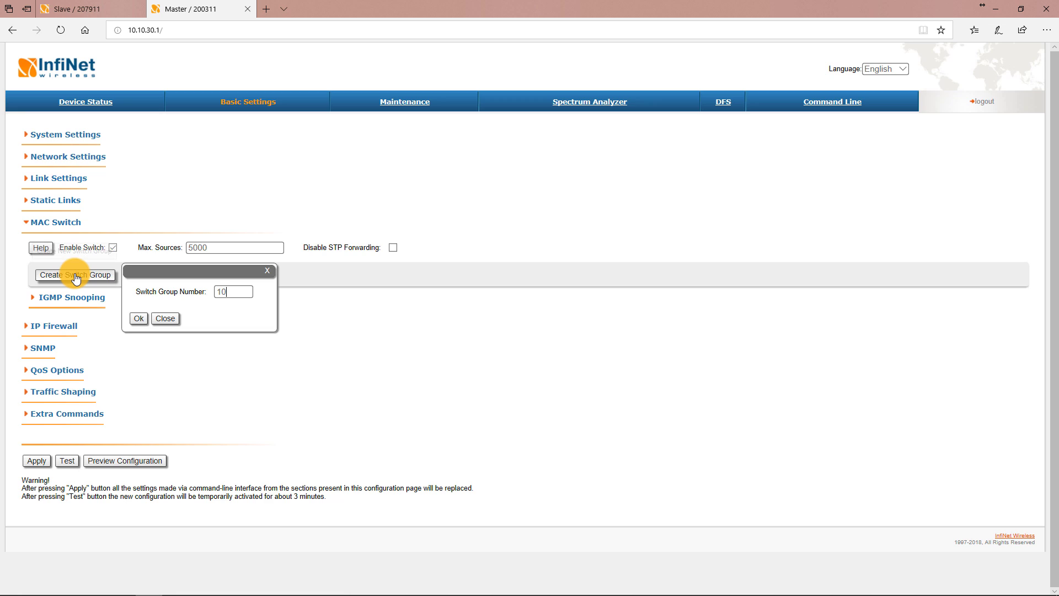
pyautogui.click(138, 318)
pyautogui.click(193, 295)
pyautogui.click(341, 312)
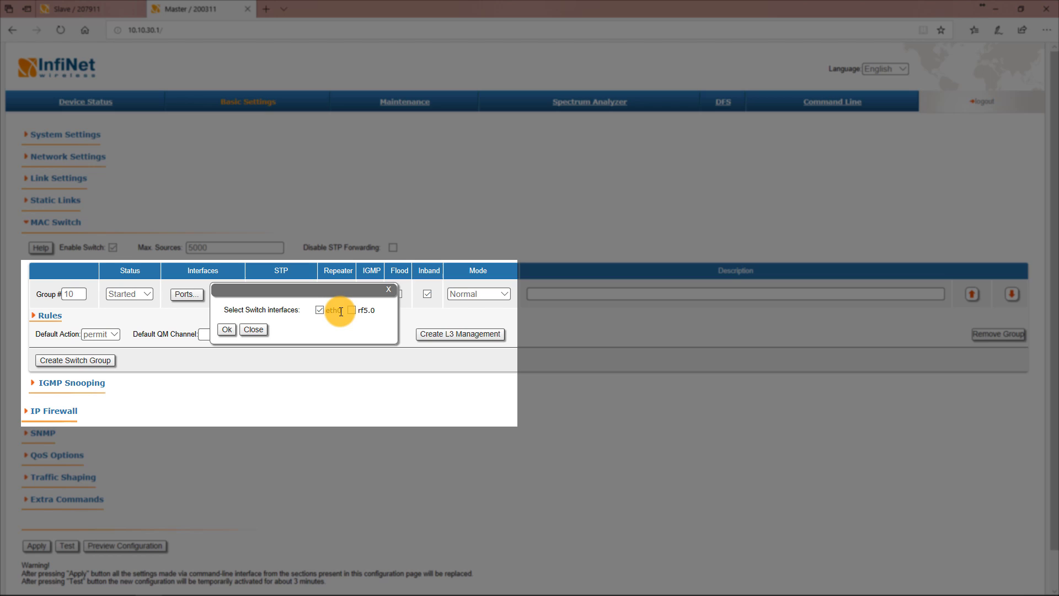
pyautogui.click(352, 310)
pyautogui.click(227, 329)
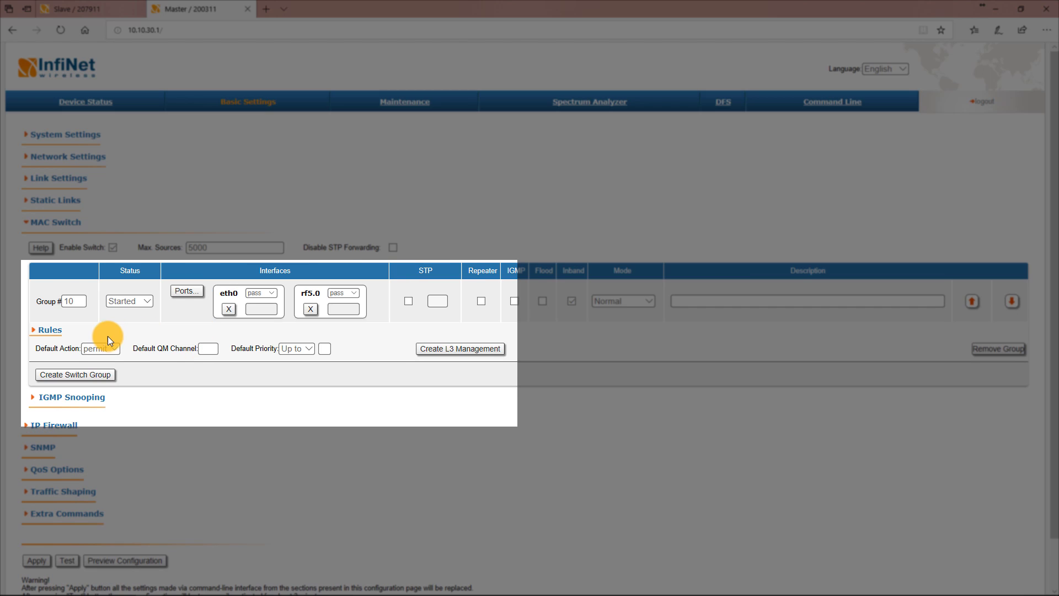
# Add a rule to the master's group 10 permitting vlan 10.
pyautogui.click(57, 336)
pyautogui.click(80, 347)
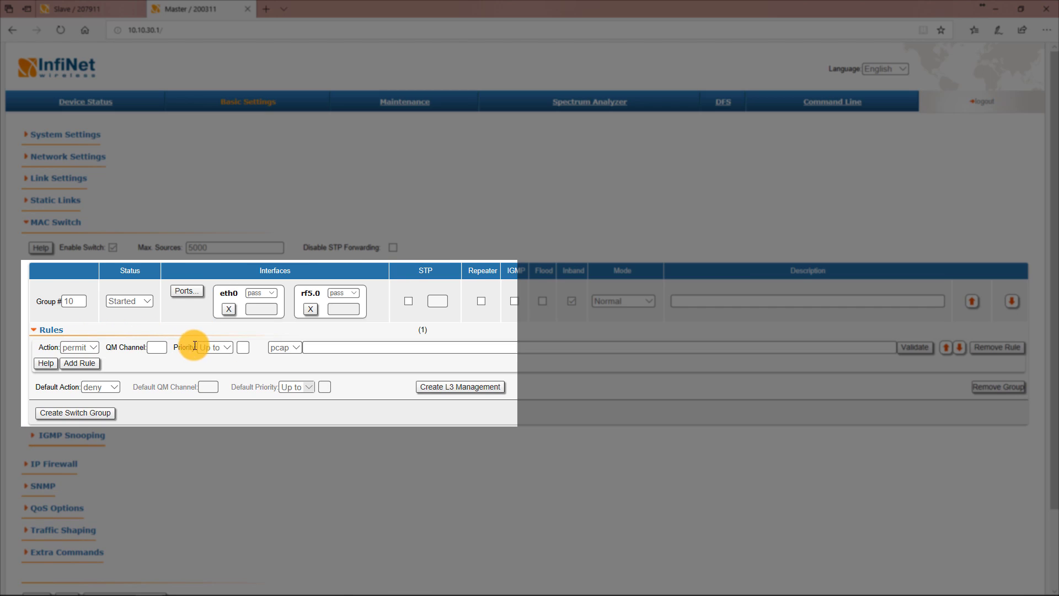
pyautogui.click(282, 346)
pyautogui.click(287, 360)
pyautogui.click(317, 348)
pyautogui.write('1')
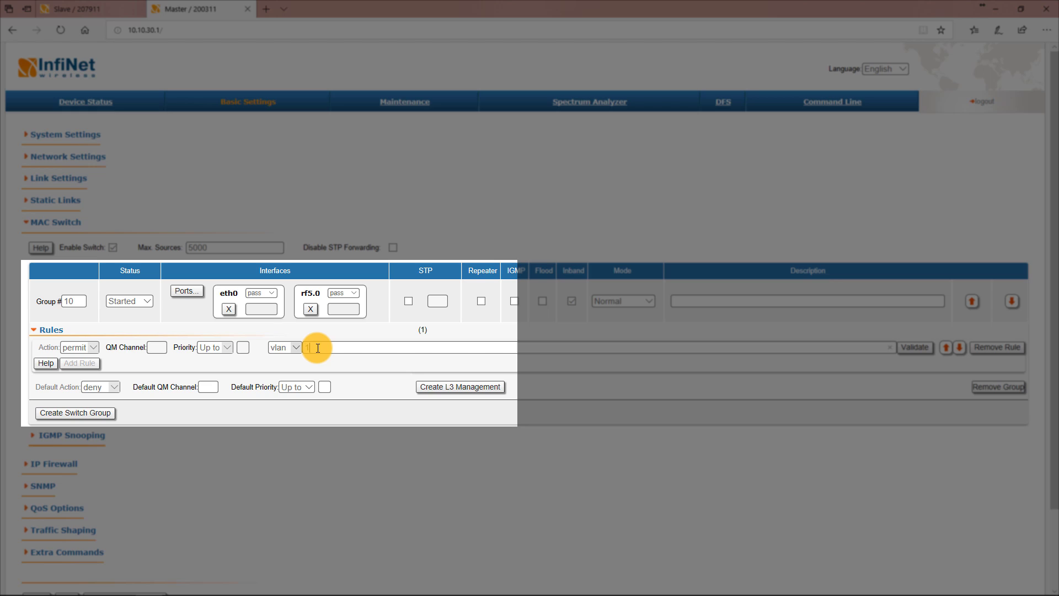
pyautogui.write('0')
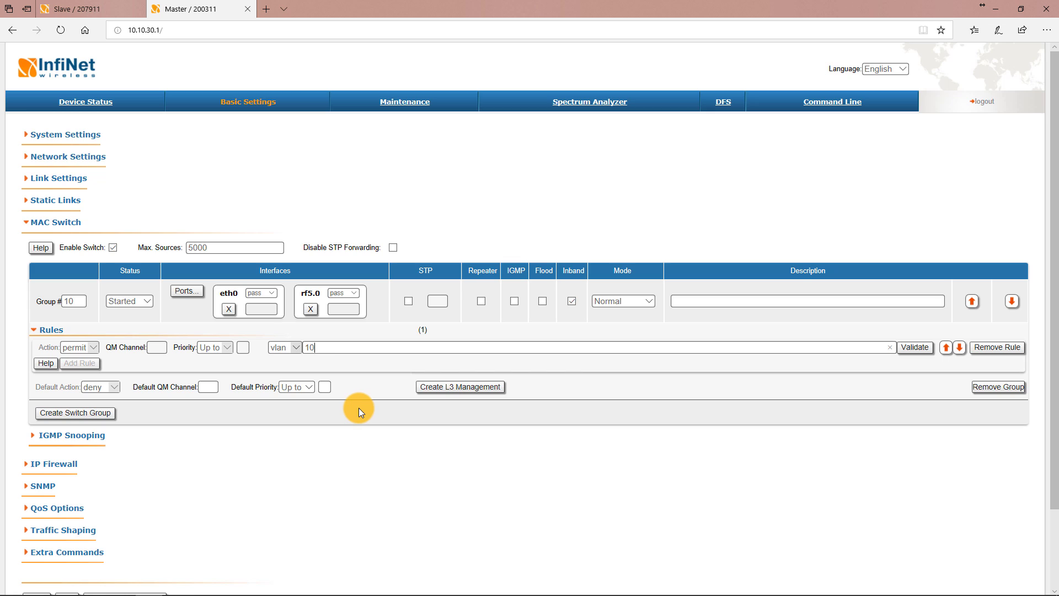
# Create the master's switch group 100 with svi100 management at 10.10.10.1/24.
pyautogui.click(75, 413)
pyautogui.write('100')
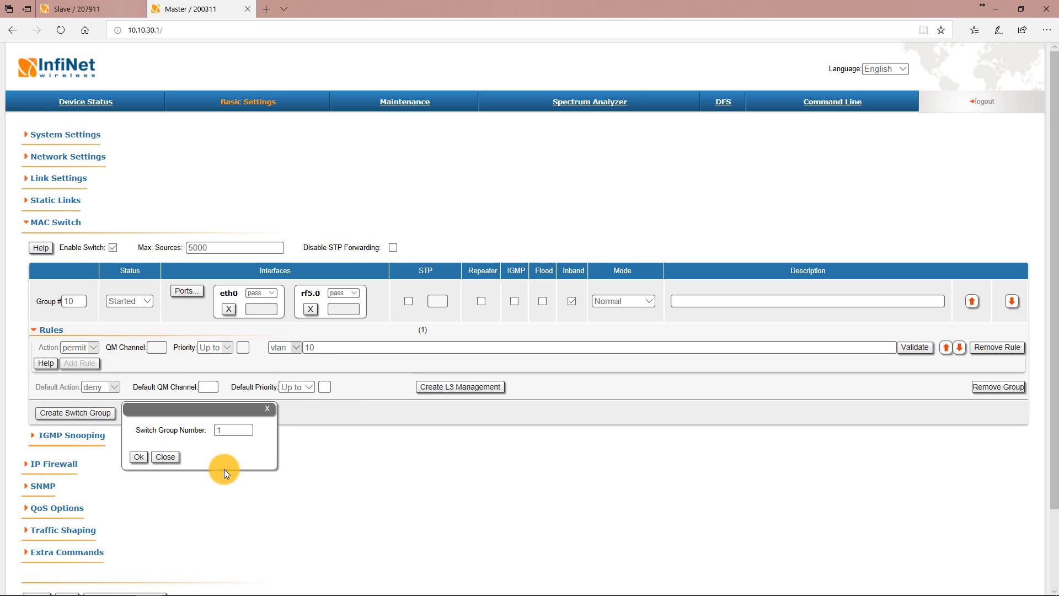
pyautogui.click(139, 457)
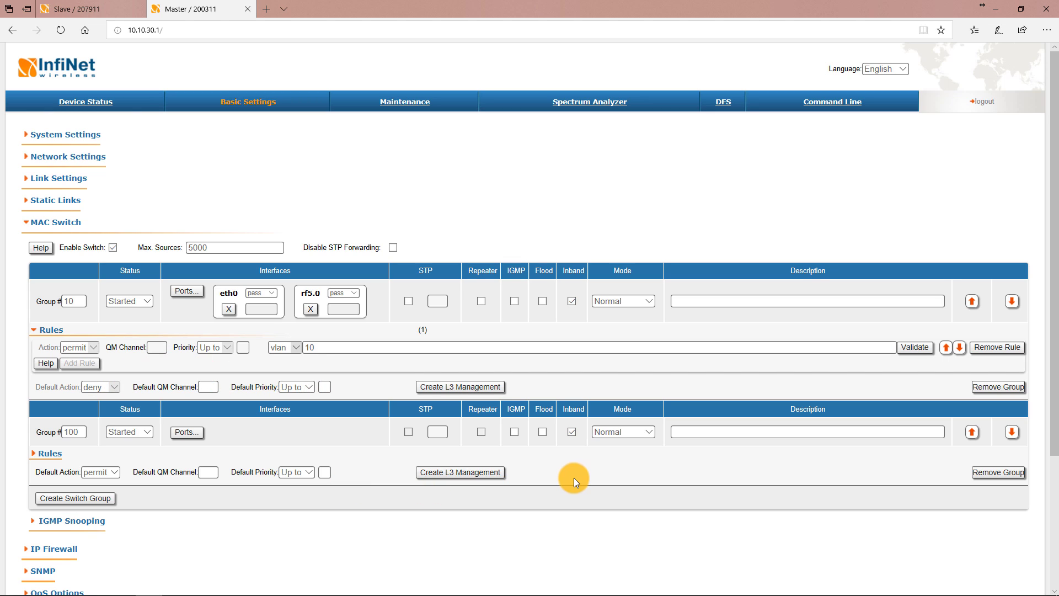
pyautogui.click(495, 475)
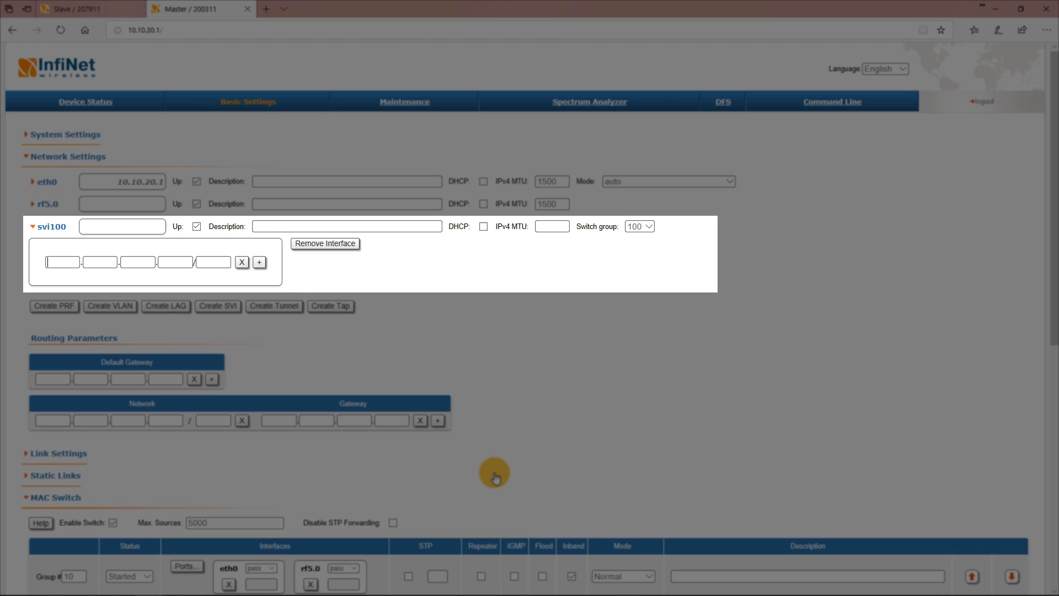
pyautogui.write('10.10.10')
pyautogui.write('.1/')
pyautogui.write('24')
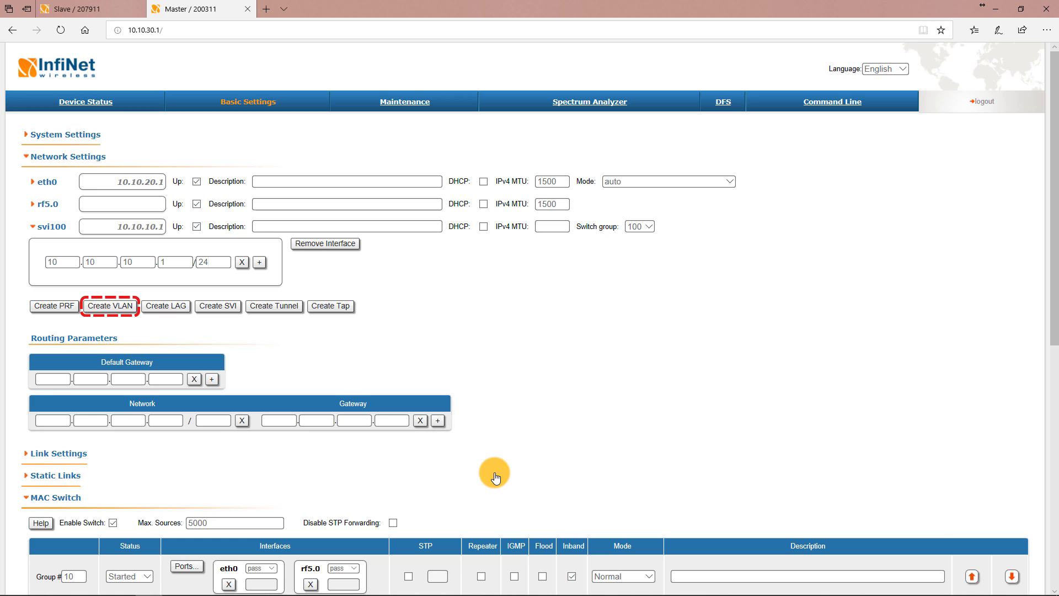
# Add VLAN device number 100 and give it VLAN ID 100, keeping eth0 as parent.
pyautogui.click(117, 307)
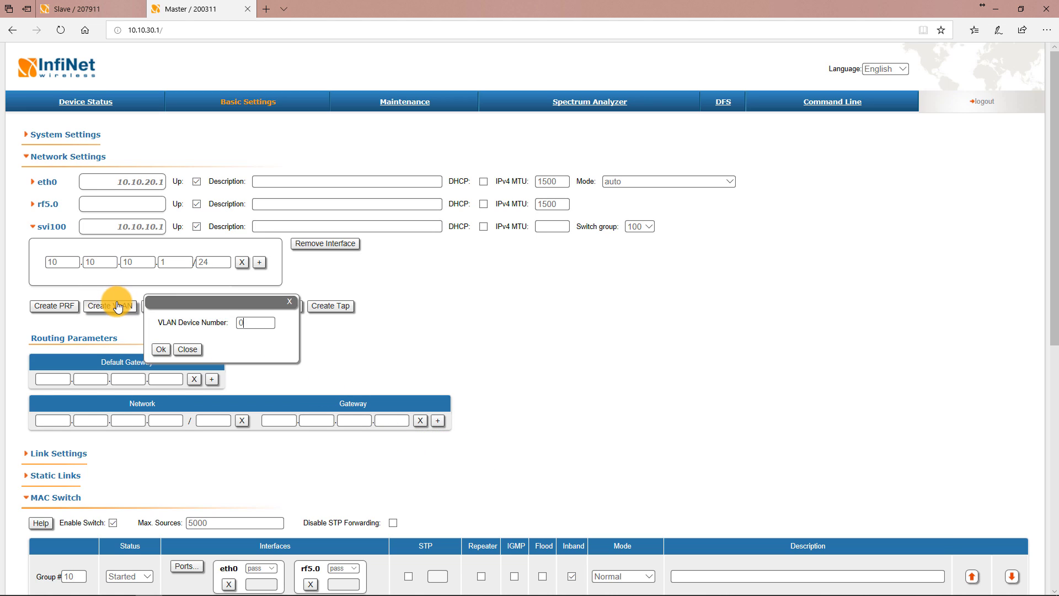
pyautogui.press('BackSpace')
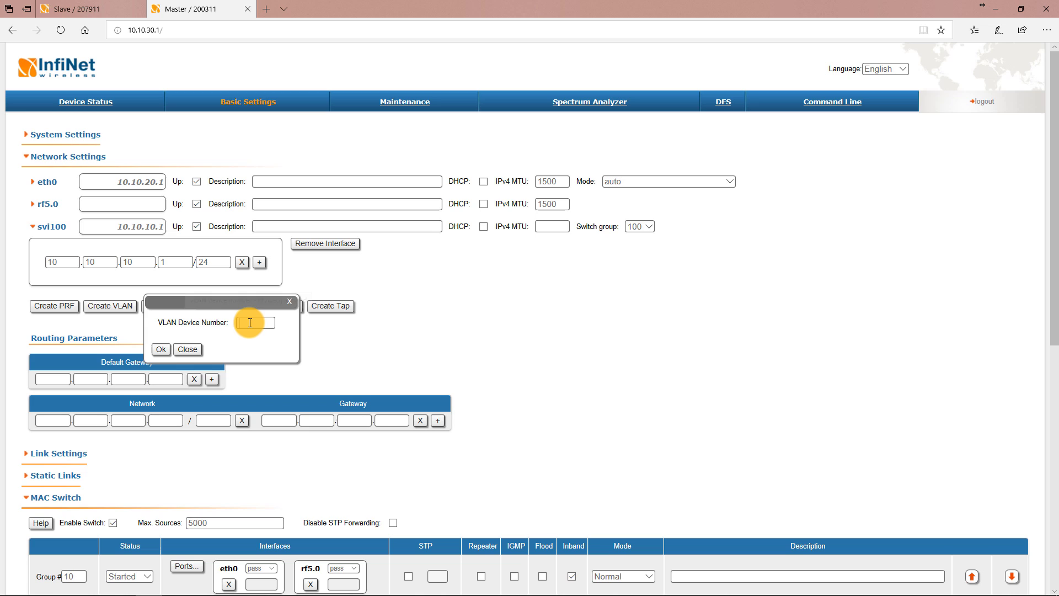
pyautogui.write('100')
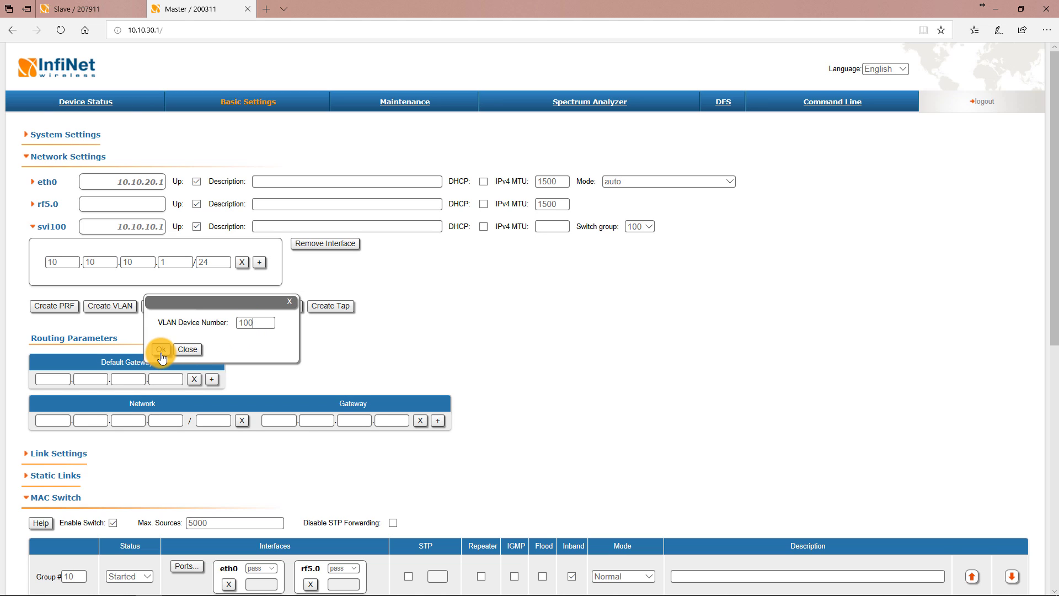
pyautogui.click(161, 353)
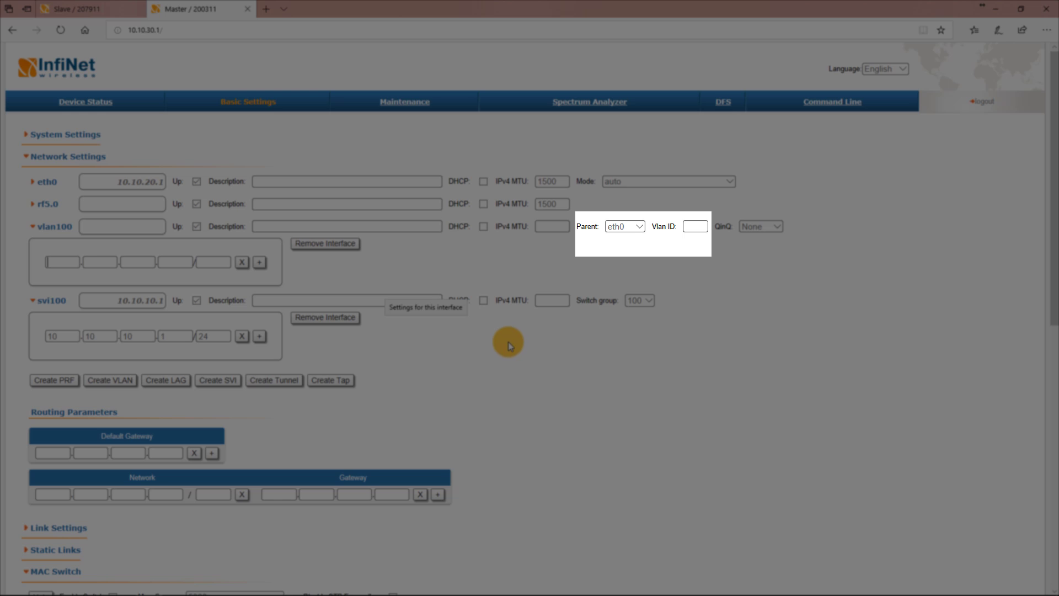
pyautogui.click(692, 225)
pyautogui.write('1')
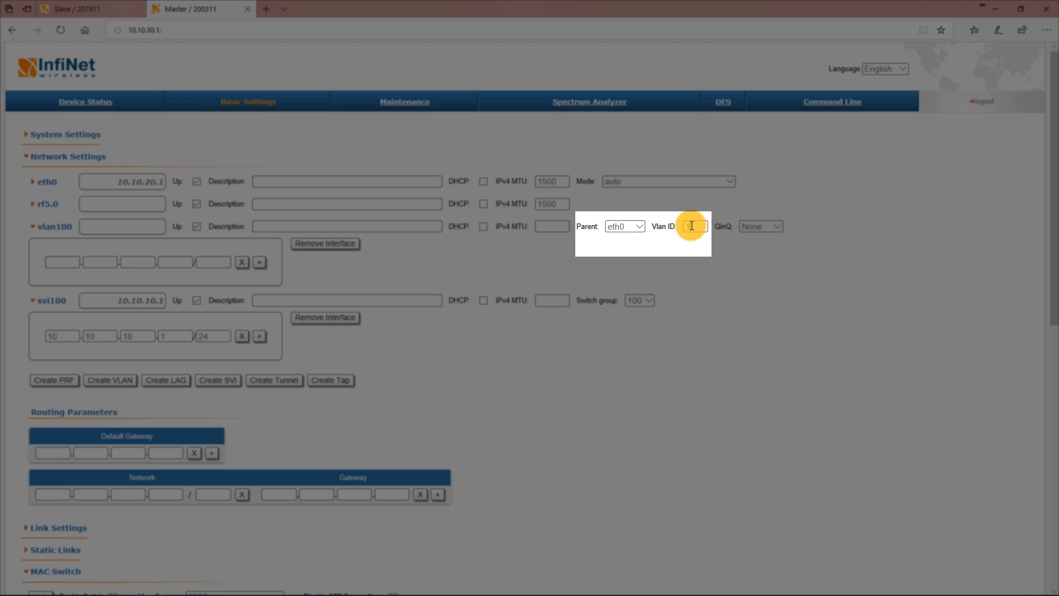
pyautogui.write('00')
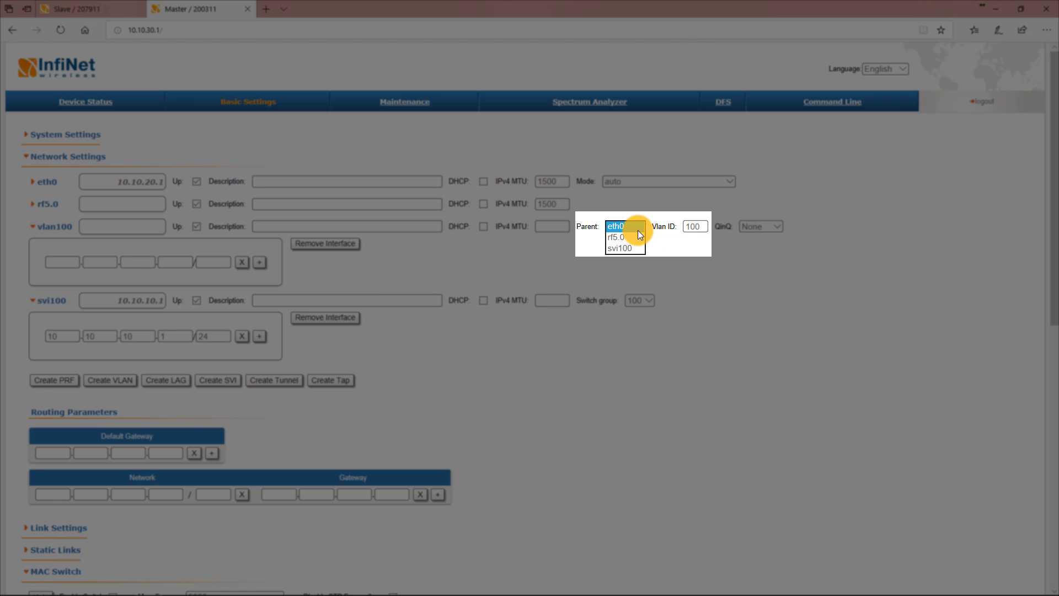
pyautogui.click(666, 256)
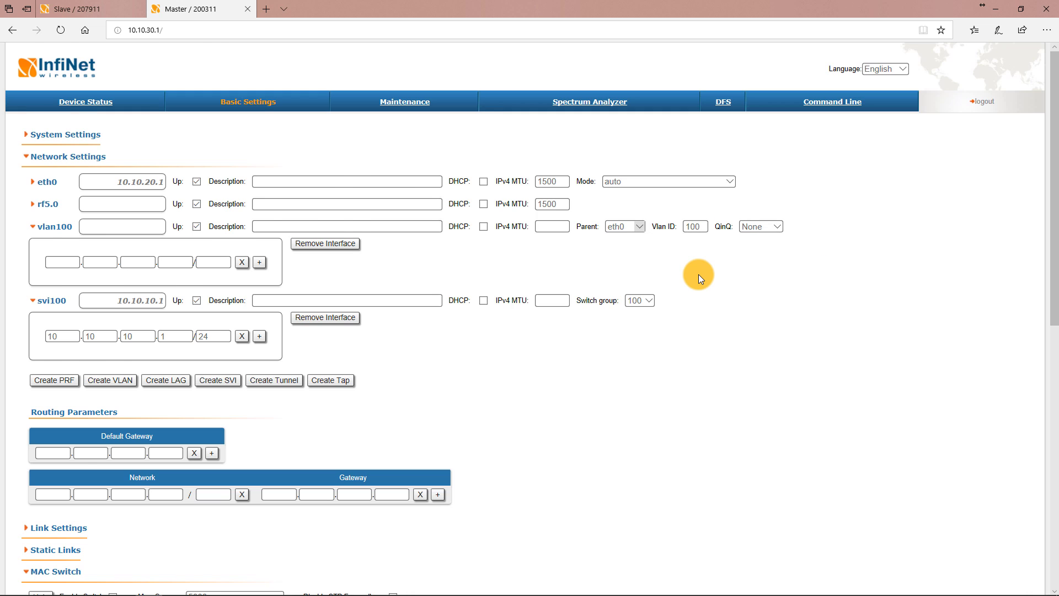
# Select rf5.0 and vlan100 as Group 100 ports, then apply the Master's configuration.
pyautogui.scroll(-6, 698, 273)
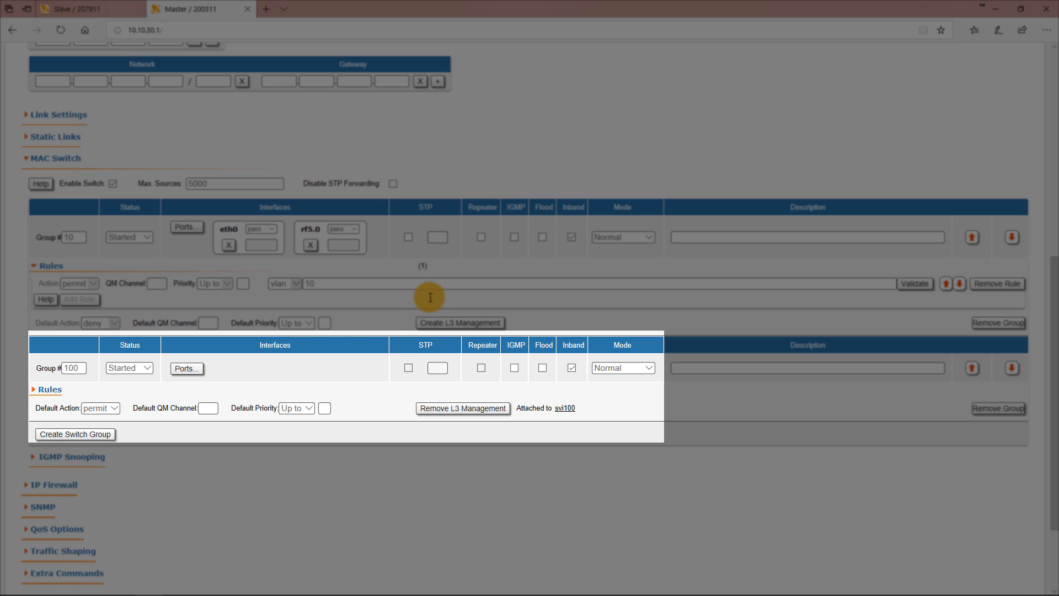
pyautogui.click(190, 368)
pyautogui.click(394, 383)
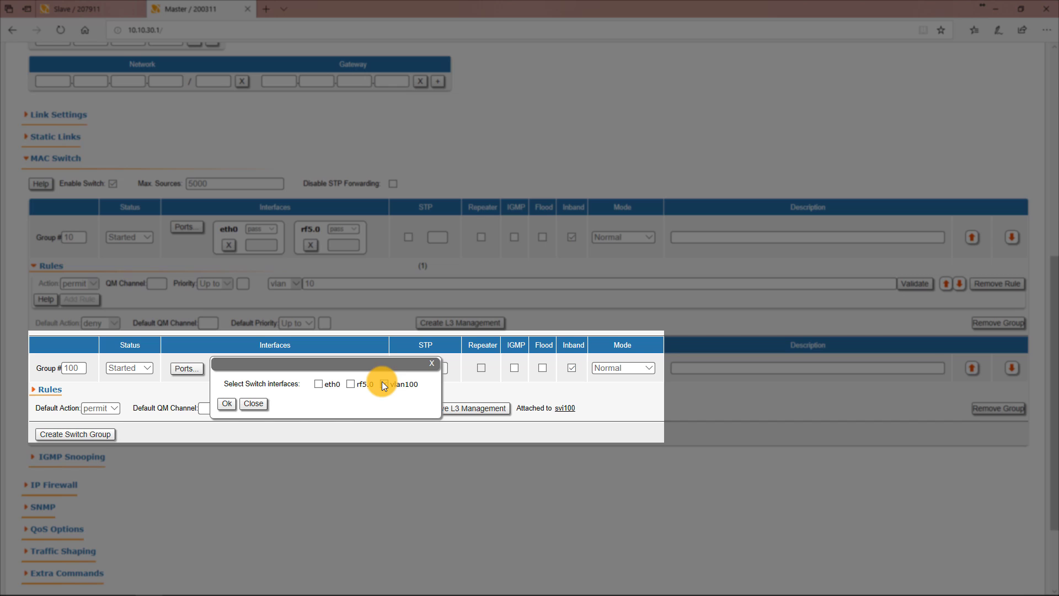
pyautogui.click(351, 384)
pyautogui.click(228, 404)
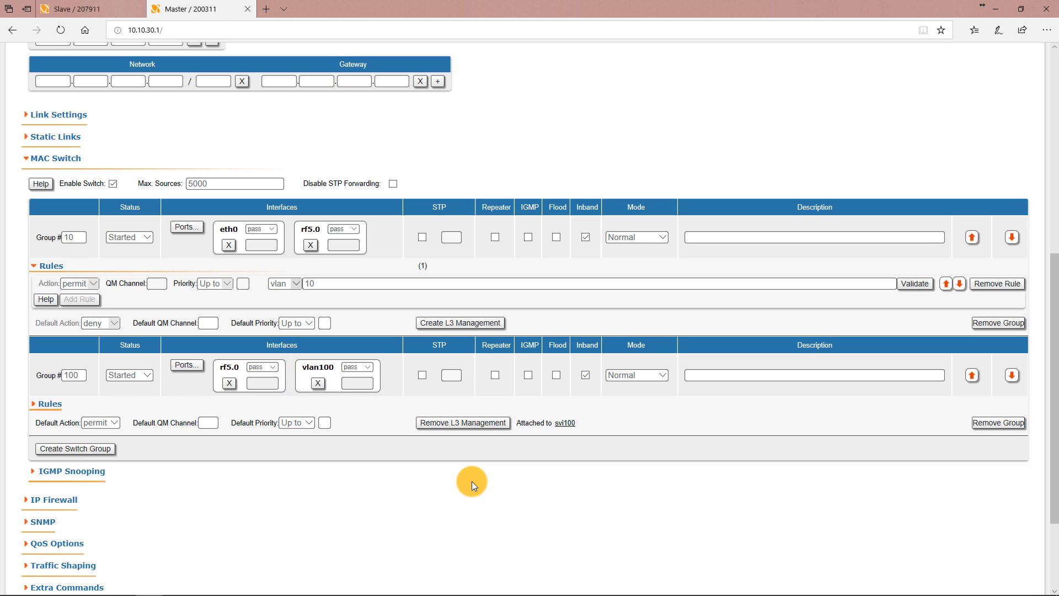
pyautogui.scroll(-3, 472, 480)
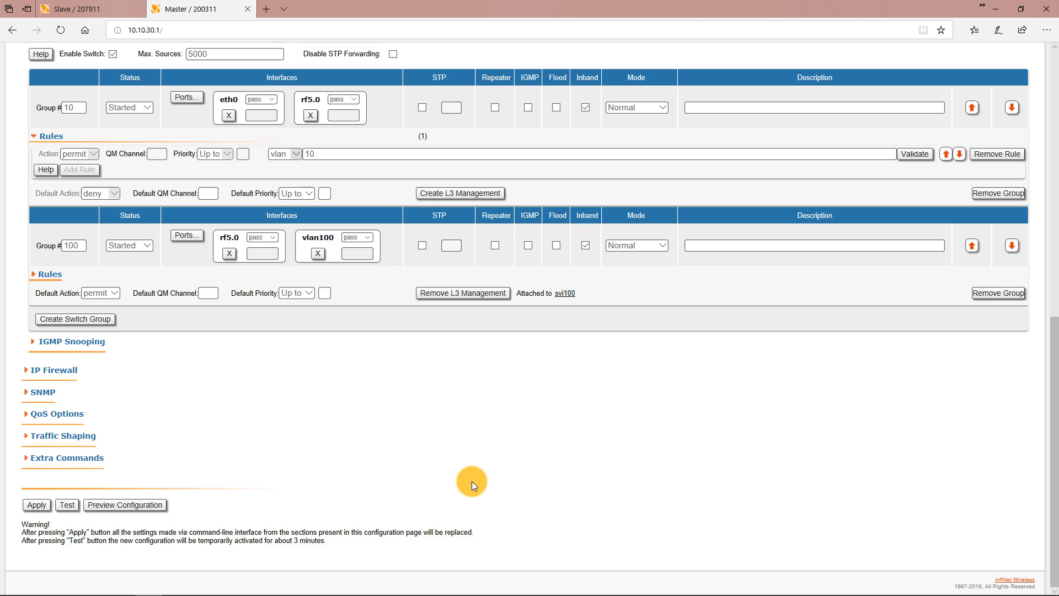
pyautogui.click(37, 505)
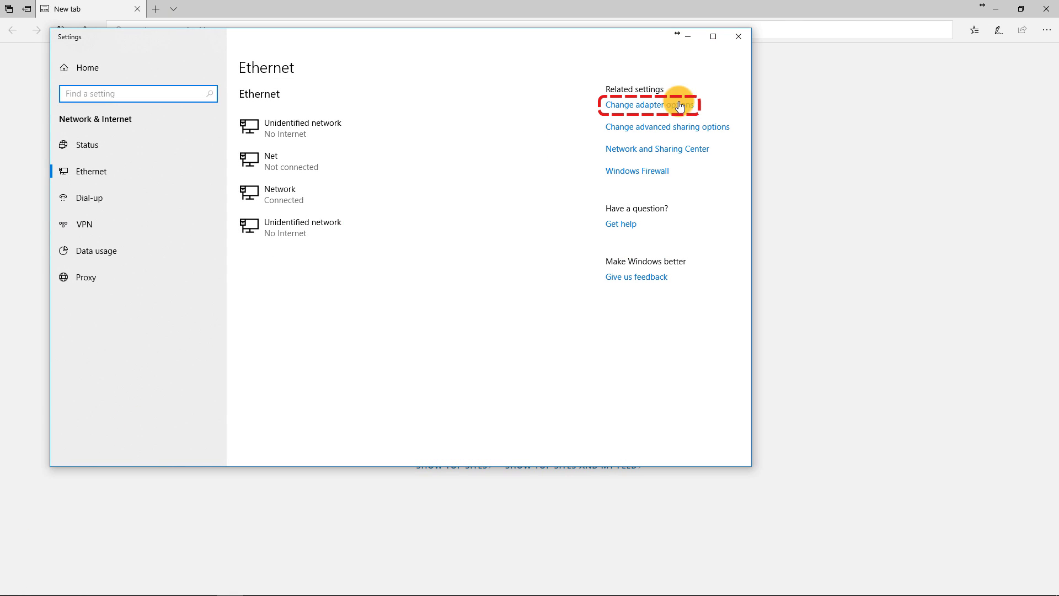
# Set the Ethernet 1 adapter's advanced VLAN ID property to a value of 100 and save.
pyautogui.click(662, 108)
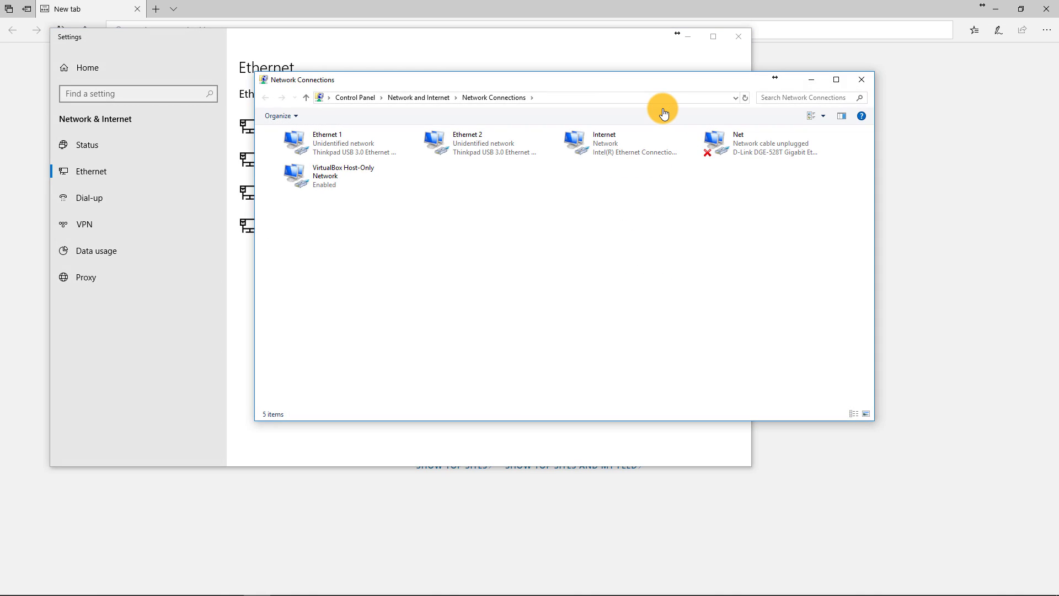
pyautogui.rightClick(325, 143)
pyautogui.click(302, 248)
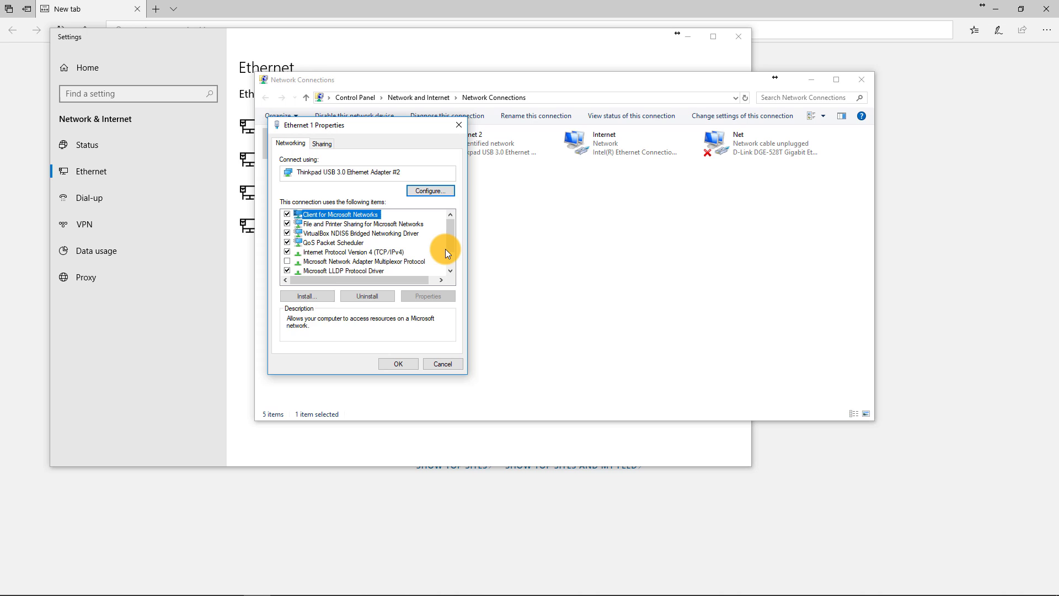
pyautogui.click(442, 195)
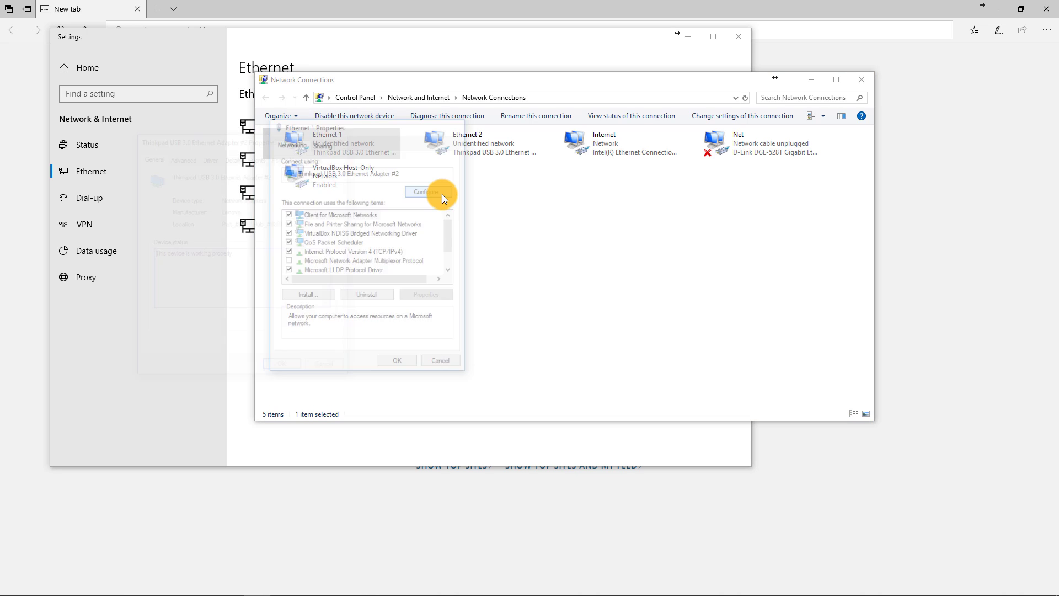
pyautogui.click(182, 158)
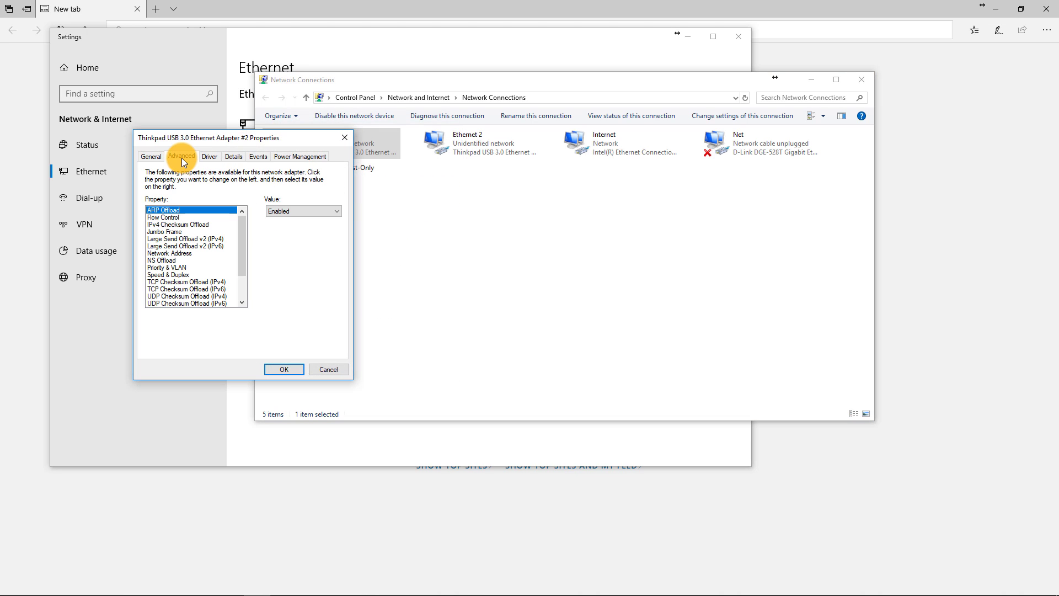
pyautogui.moveTo(244, 230); pyautogui.dragTo(230, 277)
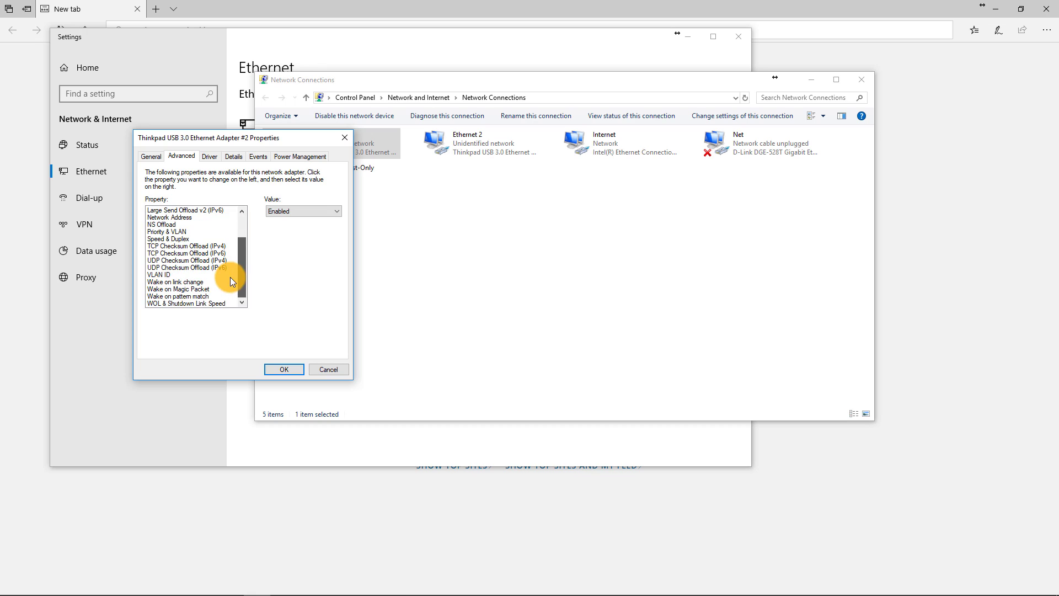
pyautogui.click(197, 275)
pyautogui.click(259, 211)
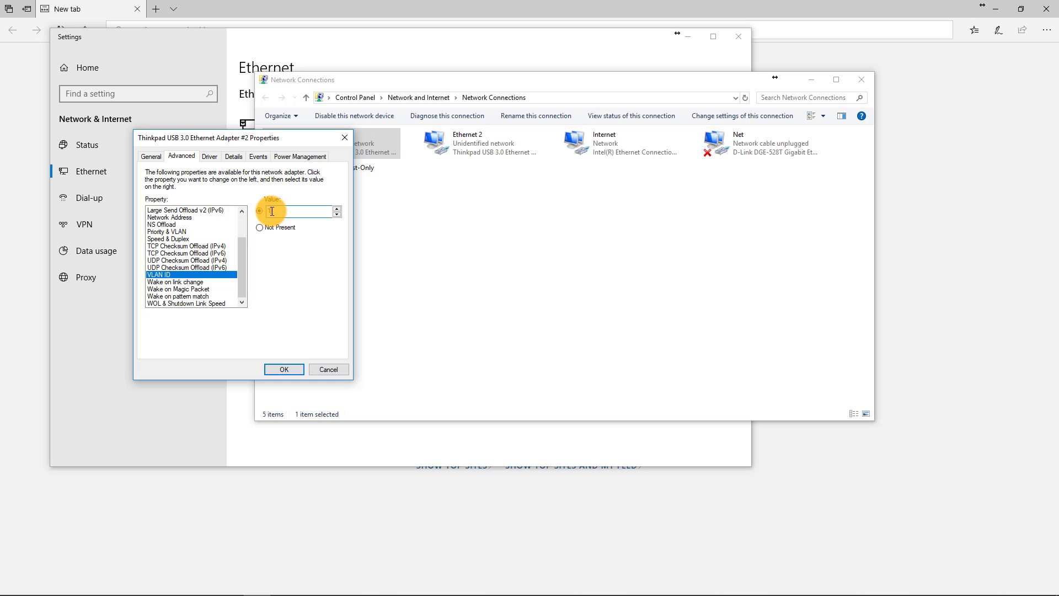
pyautogui.click(293, 371)
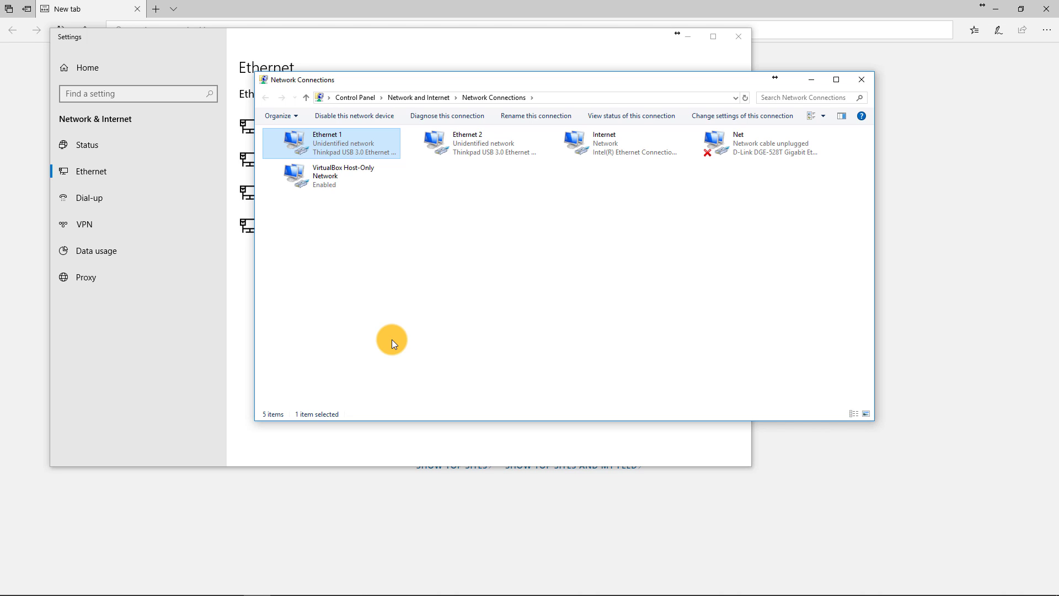
# Review Ethernet 1's IPv4 settings (10.10.10.100, mask 255.255.255.0) and close both dialogs with OK.
pyautogui.rightClick(338, 150)
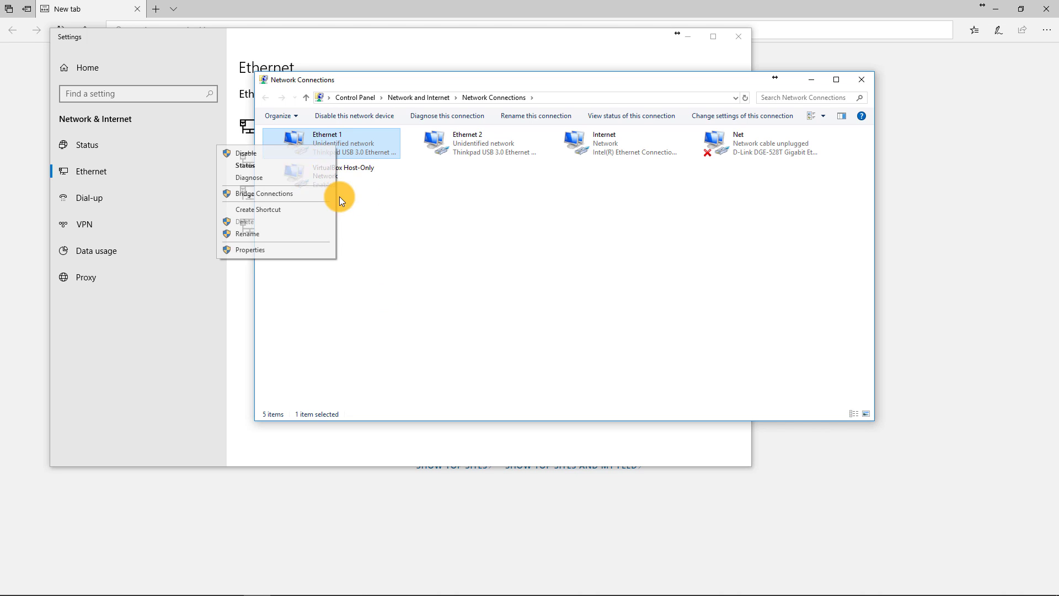
pyautogui.click(296, 250)
pyautogui.click(362, 253)
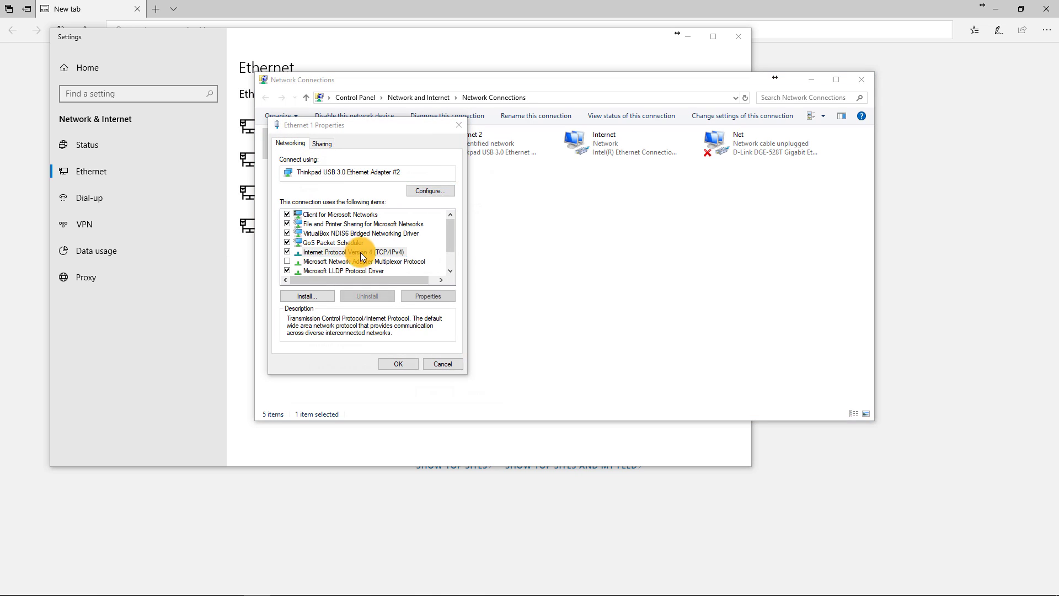
pyautogui.doubleClick(361, 253)
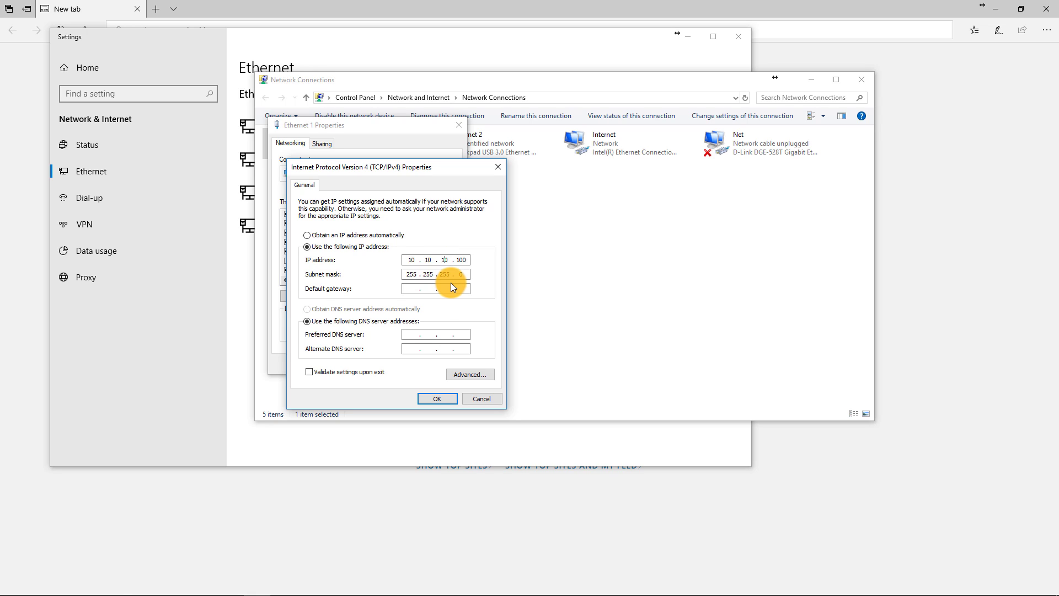
pyautogui.click(441, 401)
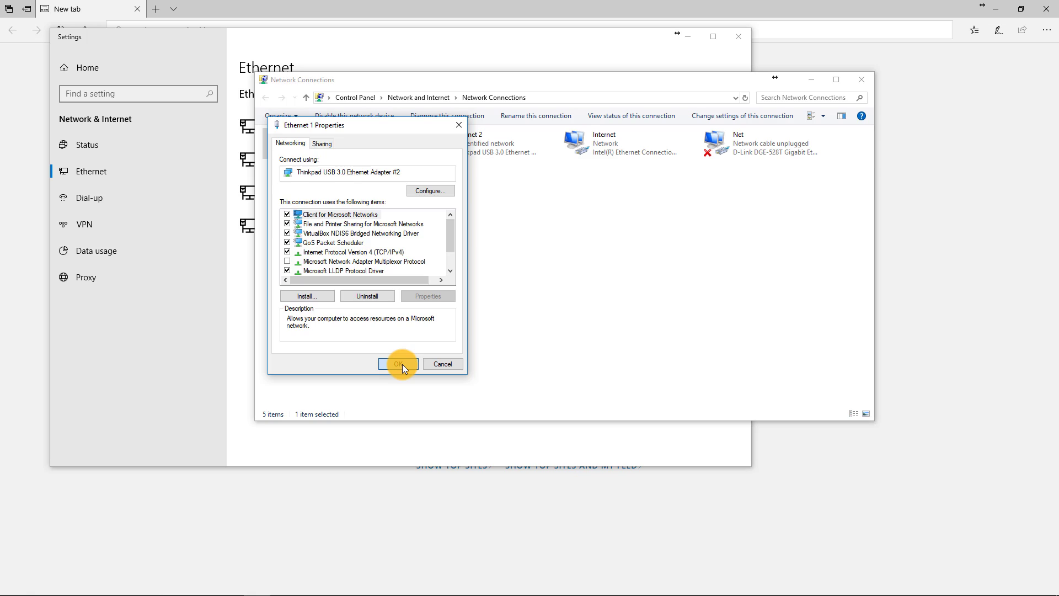
pyautogui.click(402, 364)
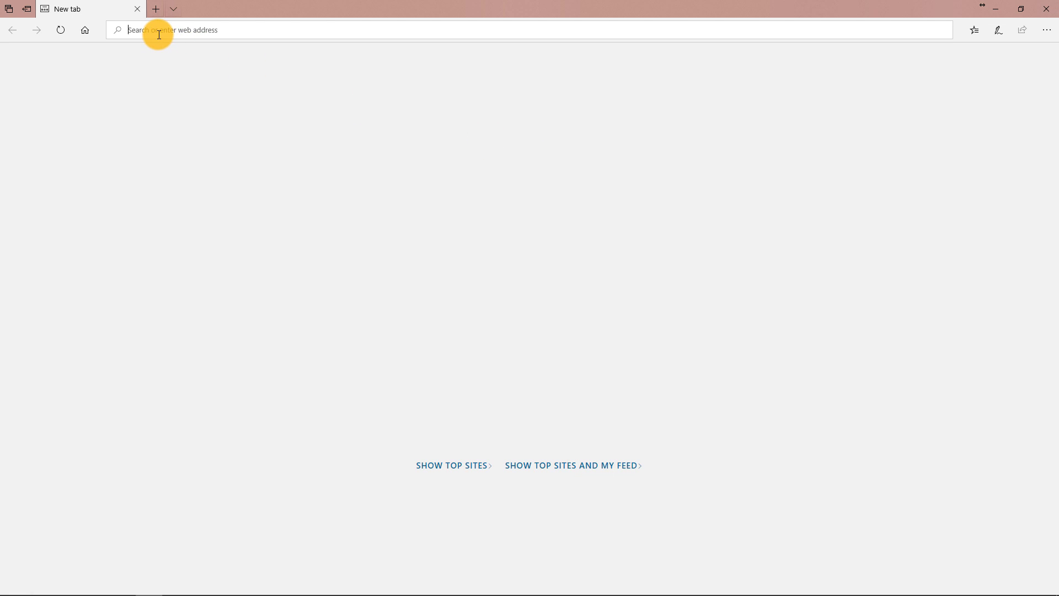
# Log into the Master at 10.10.10.1, then load 10.10.10.2 in a new tab.
pyautogui.write('10.10.10.1')
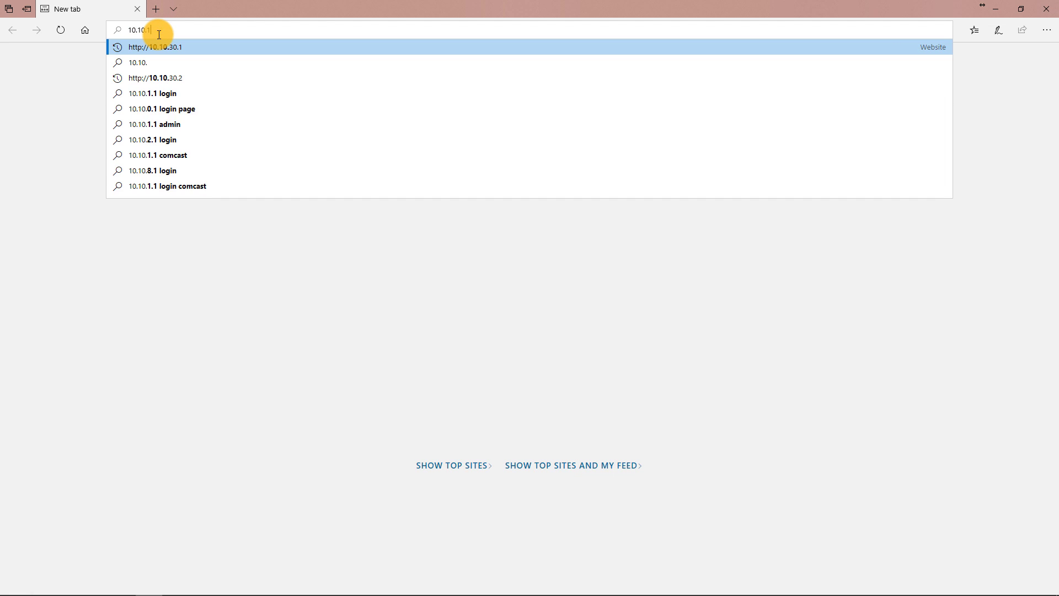
pyautogui.press('Return')
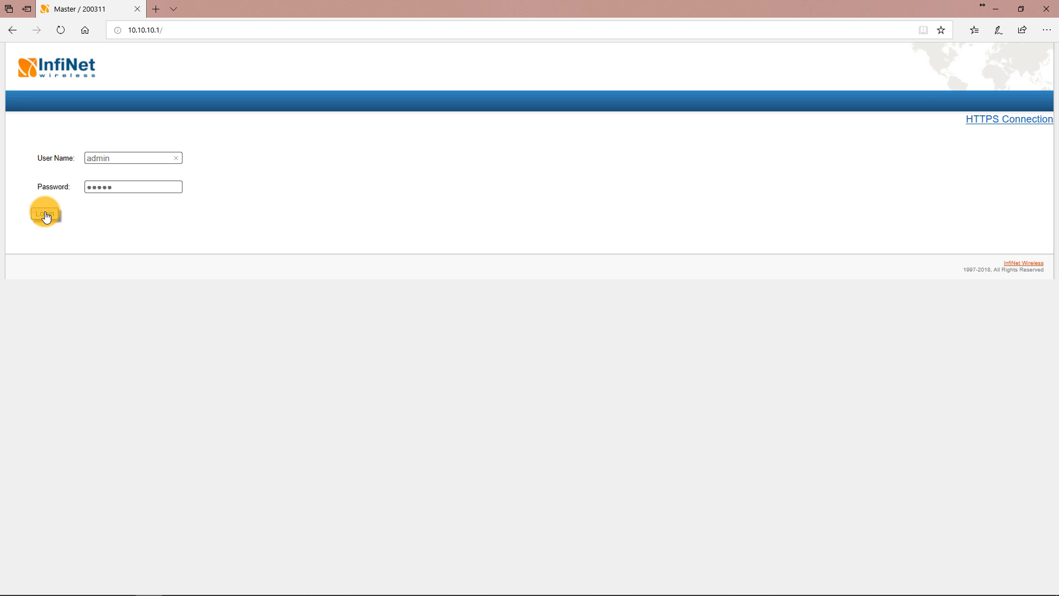
pyautogui.click(44, 213)
pyautogui.click(155, 8)
pyautogui.write('10.10.10.2/')
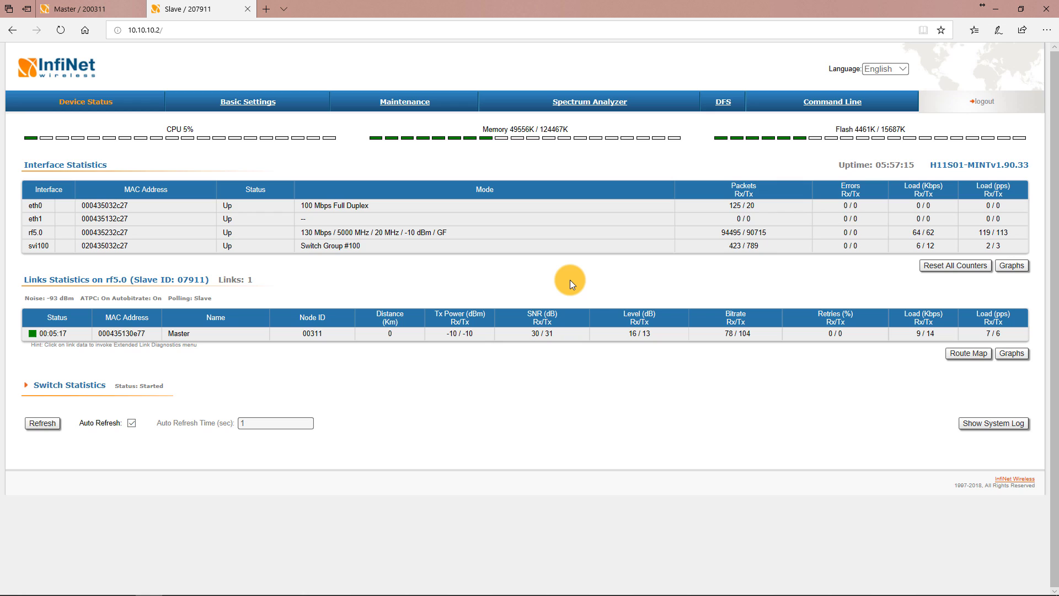
# Set Ethernet 1's advanced VLAN ID property to Not Present and save the adapter settings.
pyautogui.moveTo(270, 578)
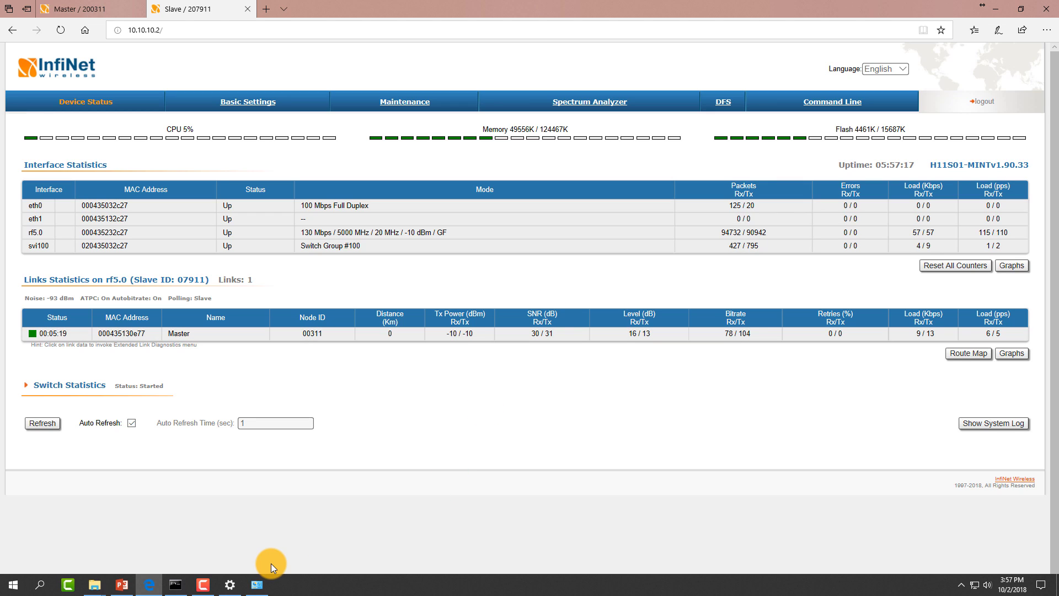
pyautogui.click(230, 583)
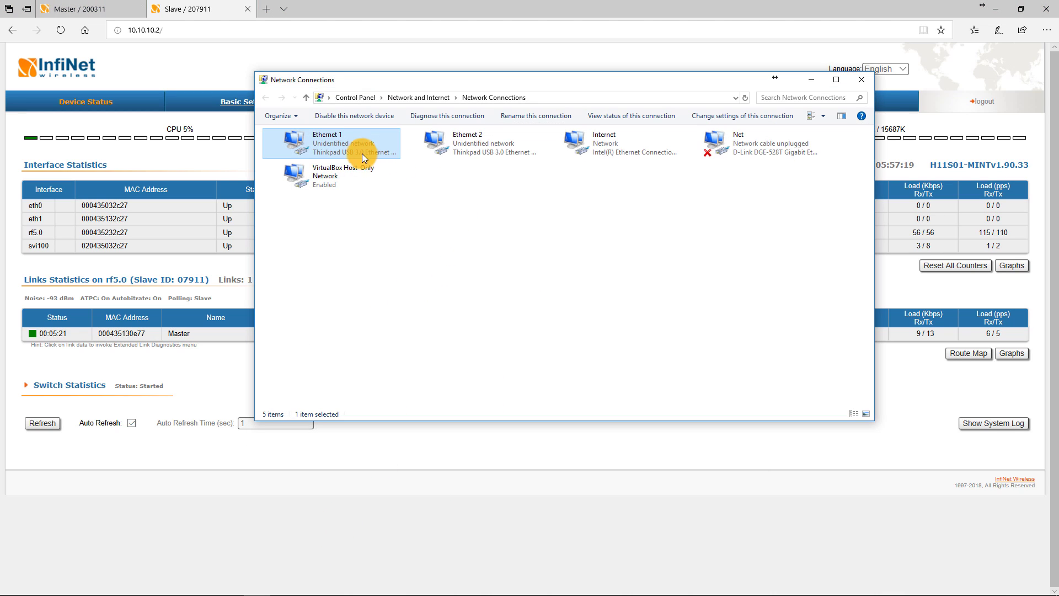
pyautogui.rightClick(358, 149)
pyautogui.click(320, 252)
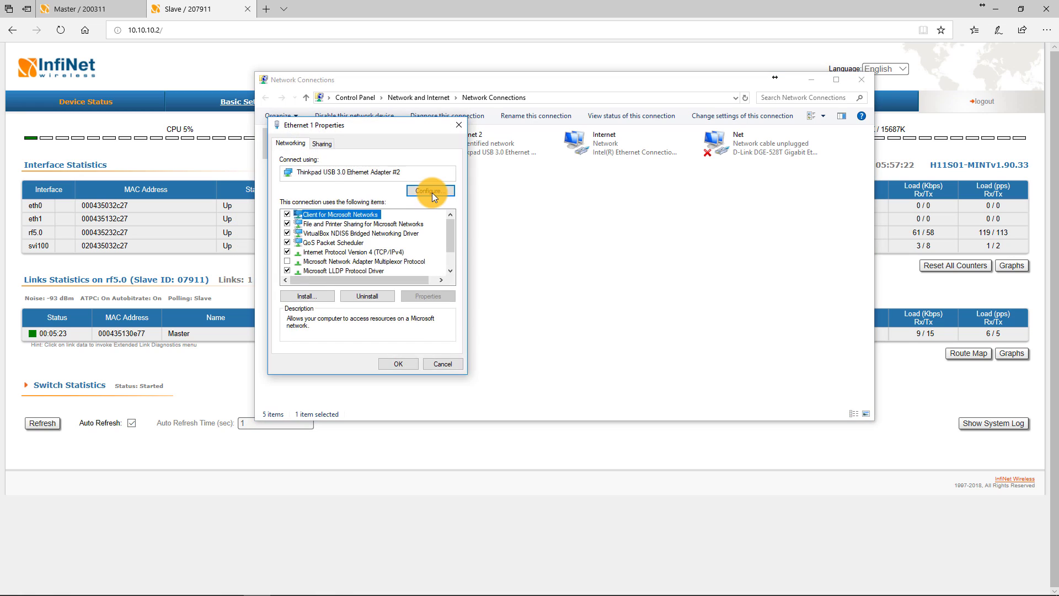
pyautogui.click(432, 192)
pyautogui.click(201, 171)
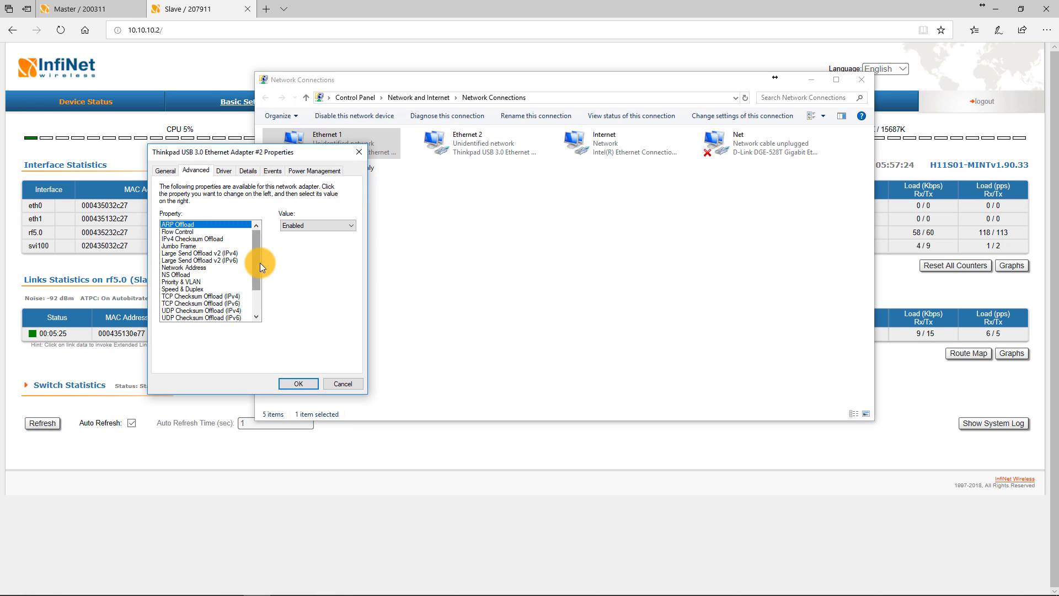
pyautogui.scroll(-5, 260, 263)
pyautogui.click(177, 289)
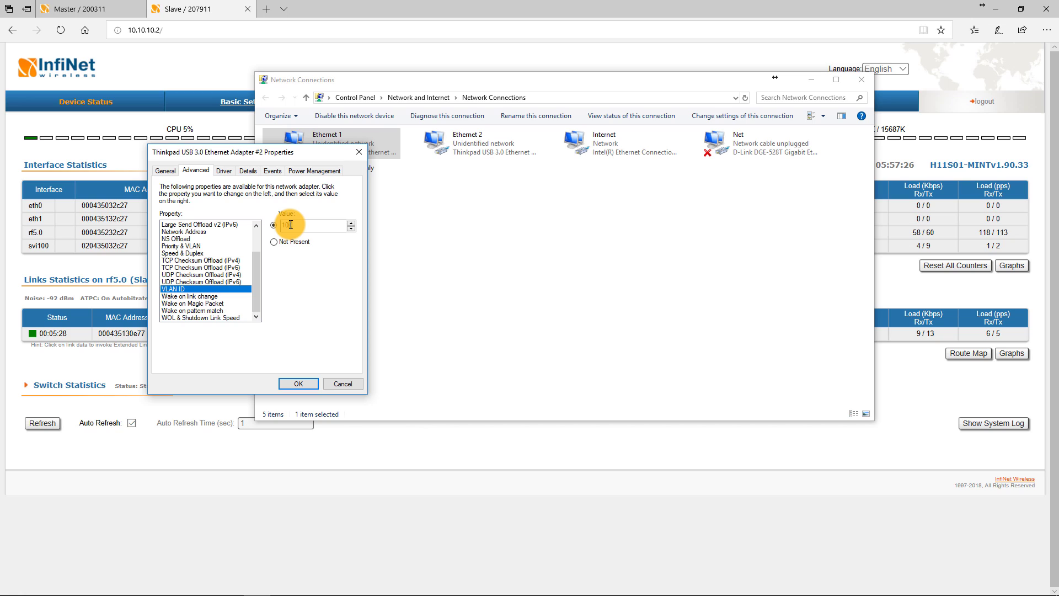
pyautogui.click(303, 379)
pyautogui.click(810, 79)
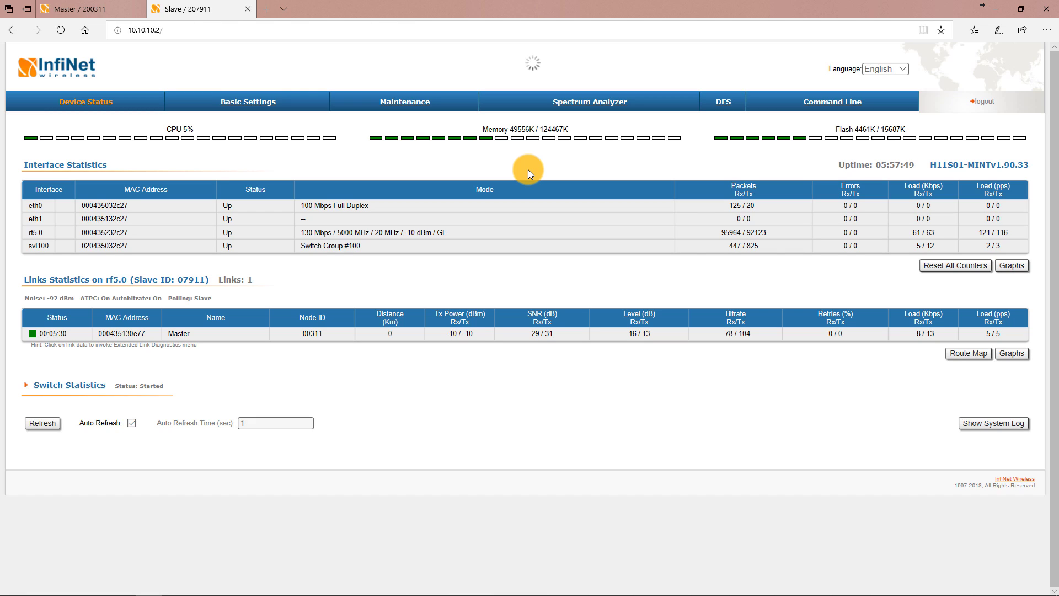
pyautogui.click(170, 34)
pyautogui.press('Escape')
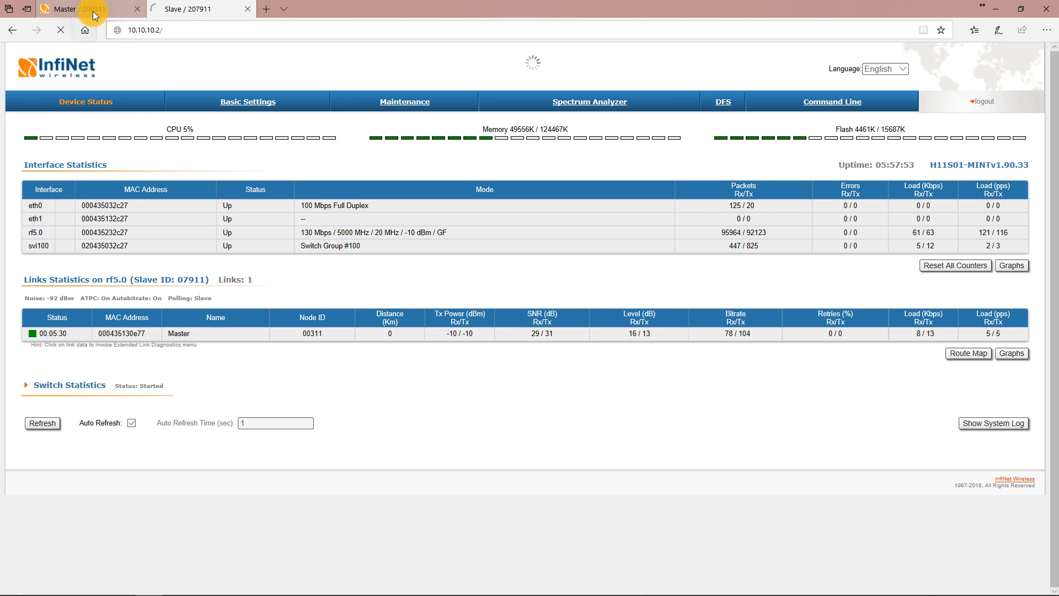
pyautogui.click(93, 9)
pyautogui.click(149, 31)
pyautogui.press('Return')
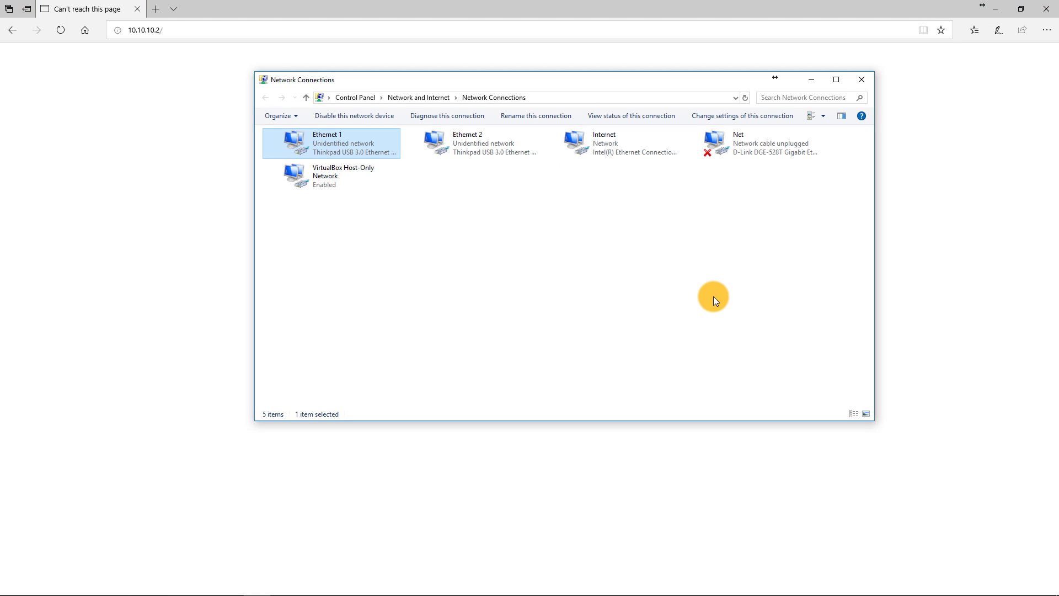
# Set Ethernet 1's advanced VLAN ID property back to a value of 100 and save.
pyautogui.rightClick(366, 137)
pyautogui.click(316, 241)
pyautogui.click(431, 193)
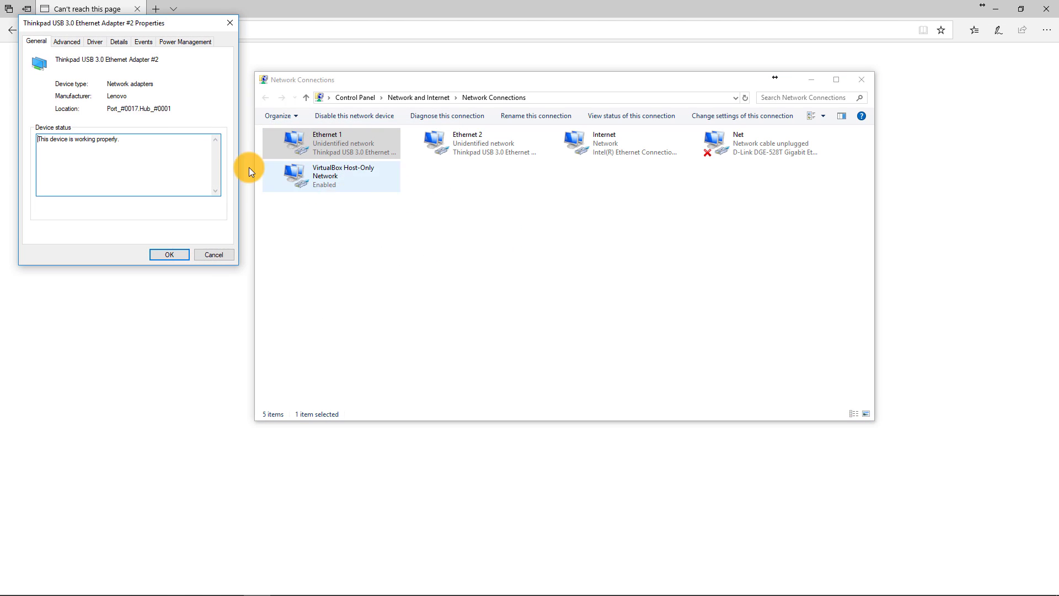
pyautogui.click(65, 42)
pyautogui.scroll(-2, 106, 143)
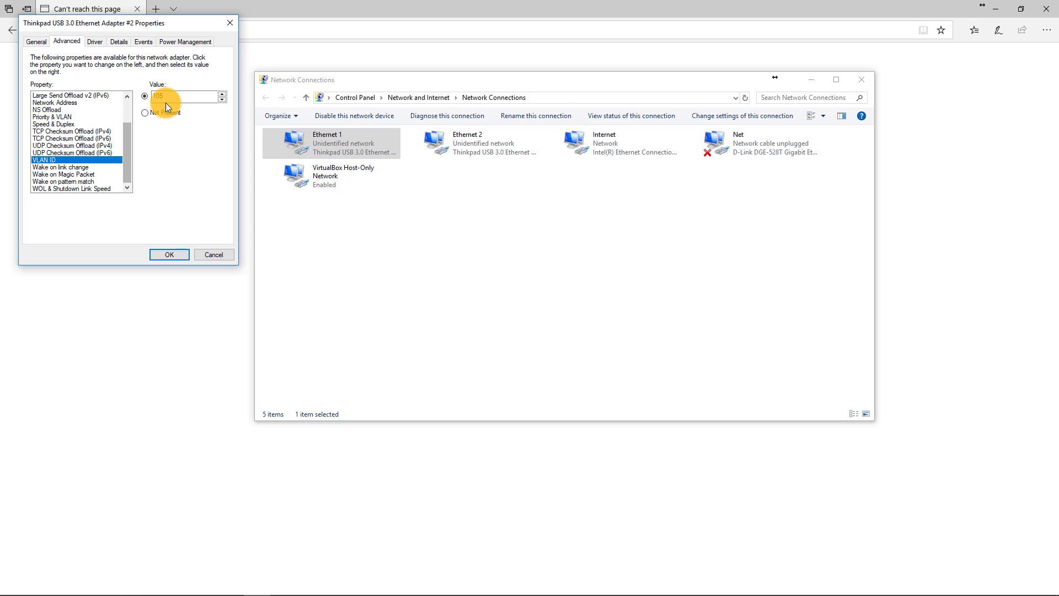
pyautogui.click(160, 98)
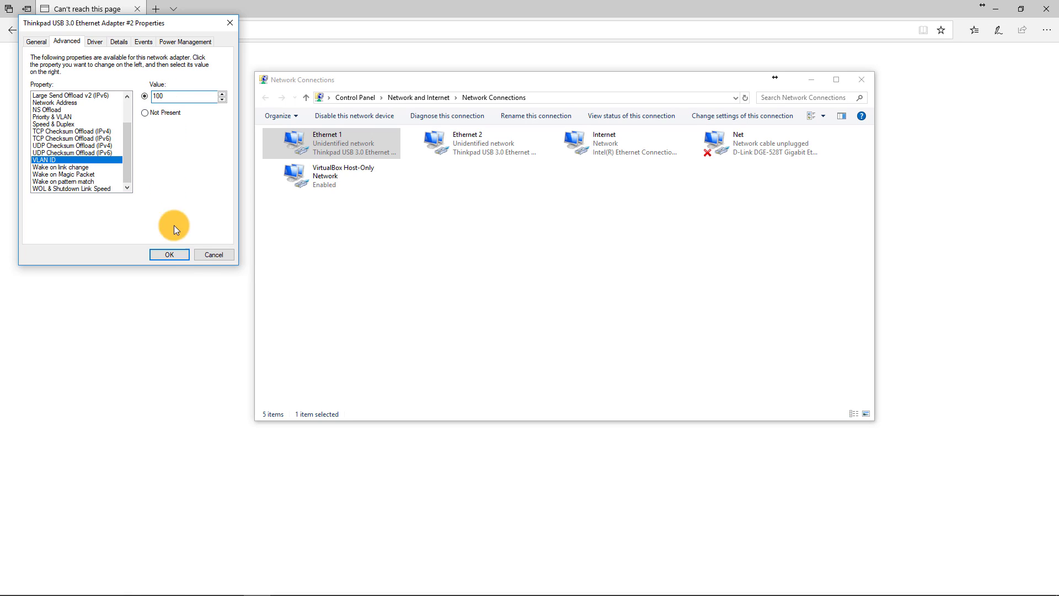
pyautogui.click(184, 255)
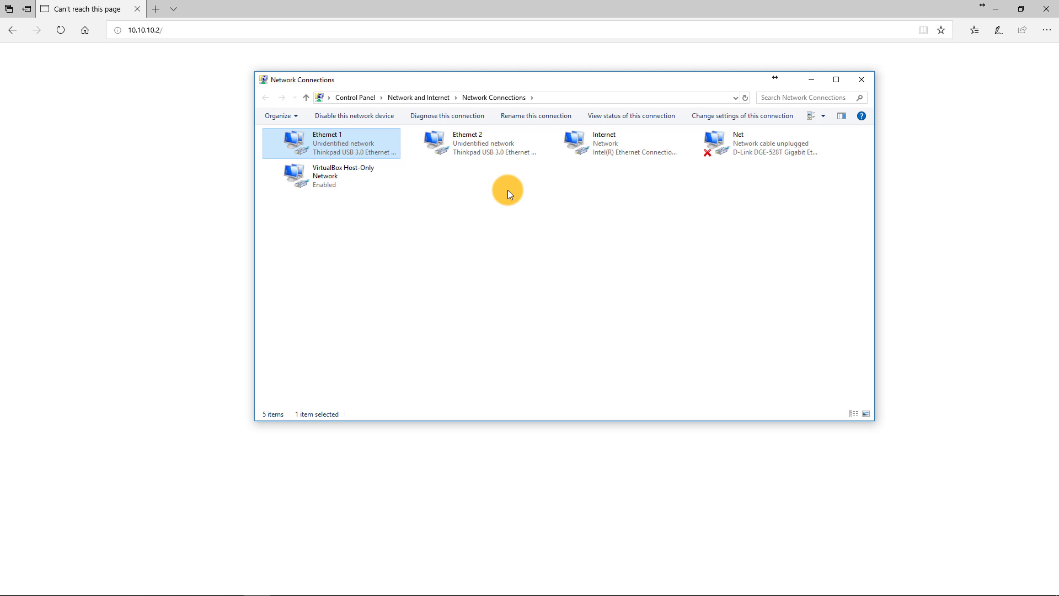
# Give the Ethernet 2 adapter's advanced VLAN ID property a value and save it.
pyautogui.rightClick(461, 144)
pyautogui.click(422, 251)
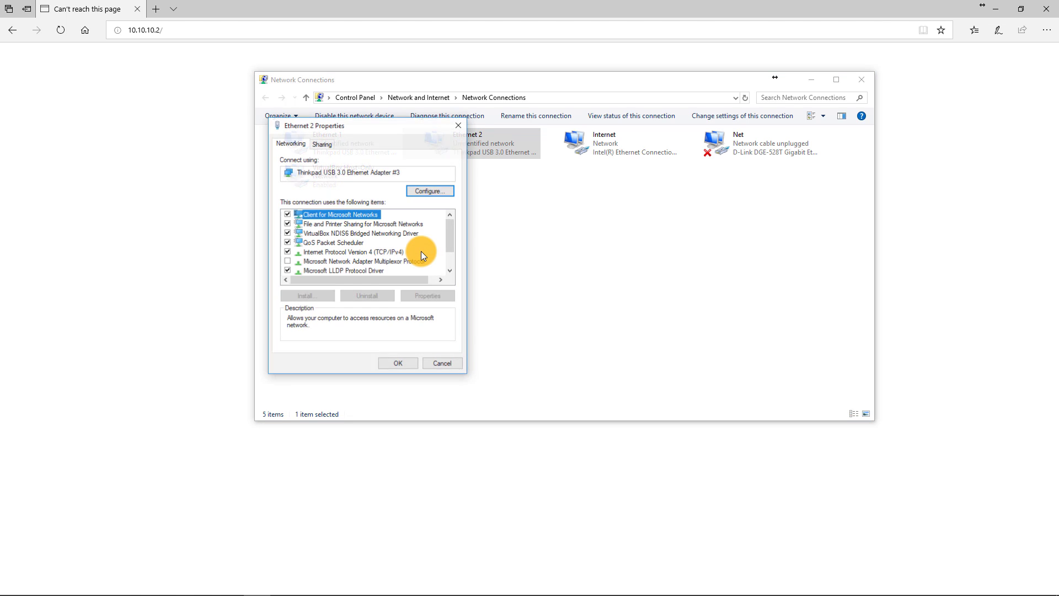
pyautogui.click(441, 192)
pyautogui.click(81, 57)
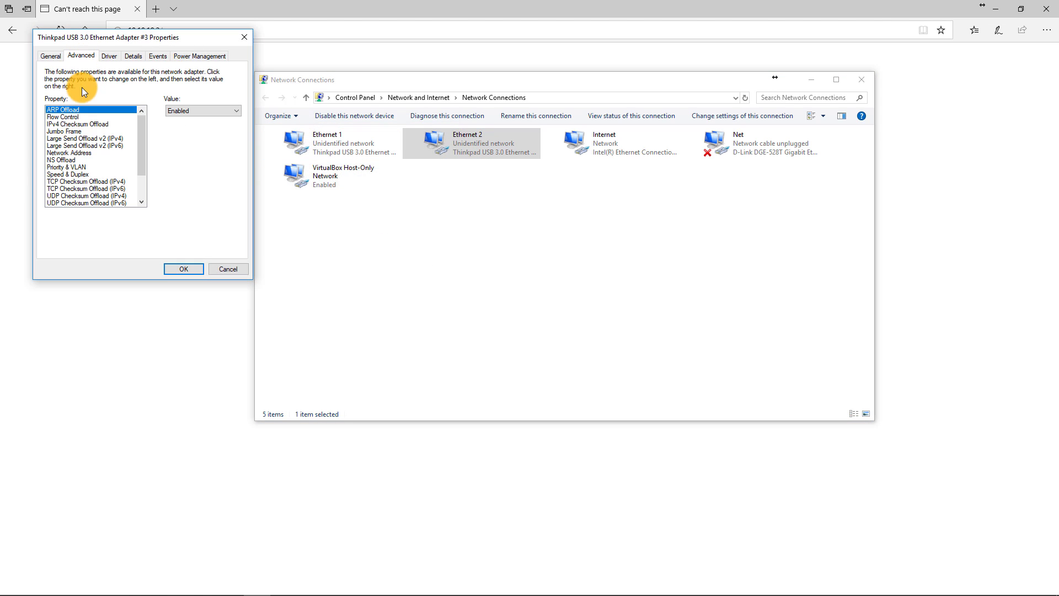
pyautogui.scroll(-2, 133, 173)
pyautogui.click(131, 174)
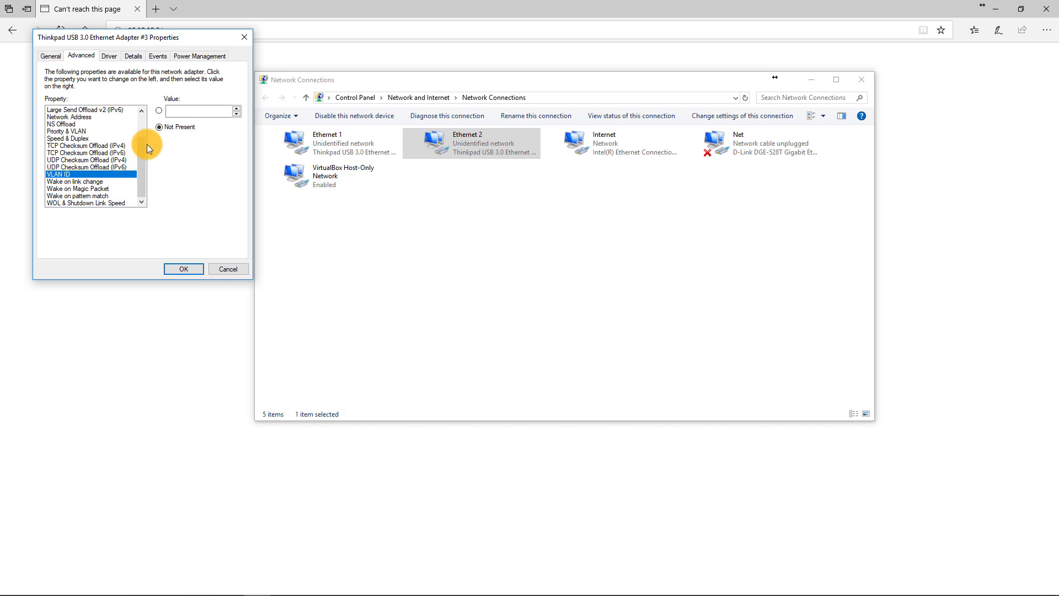
pyautogui.click(159, 111)
pyautogui.press('Return')
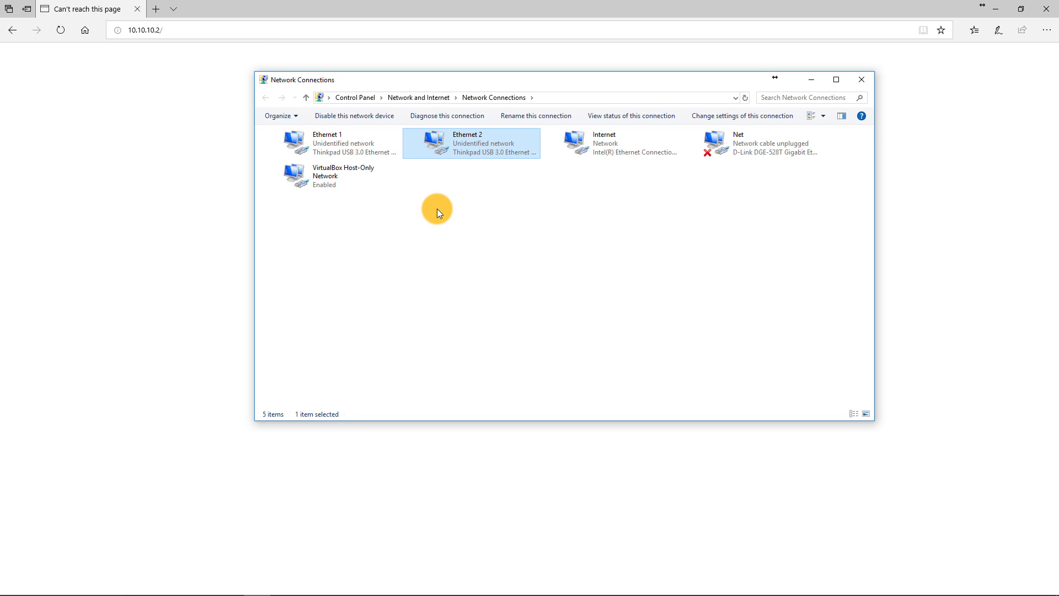
# Confirm Ethernet 2's IPv4 address 10.10.20.100, then run the iperf UDP test to 10.10.20.110.
pyautogui.rightClick(452, 150)
pyautogui.click(412, 257)
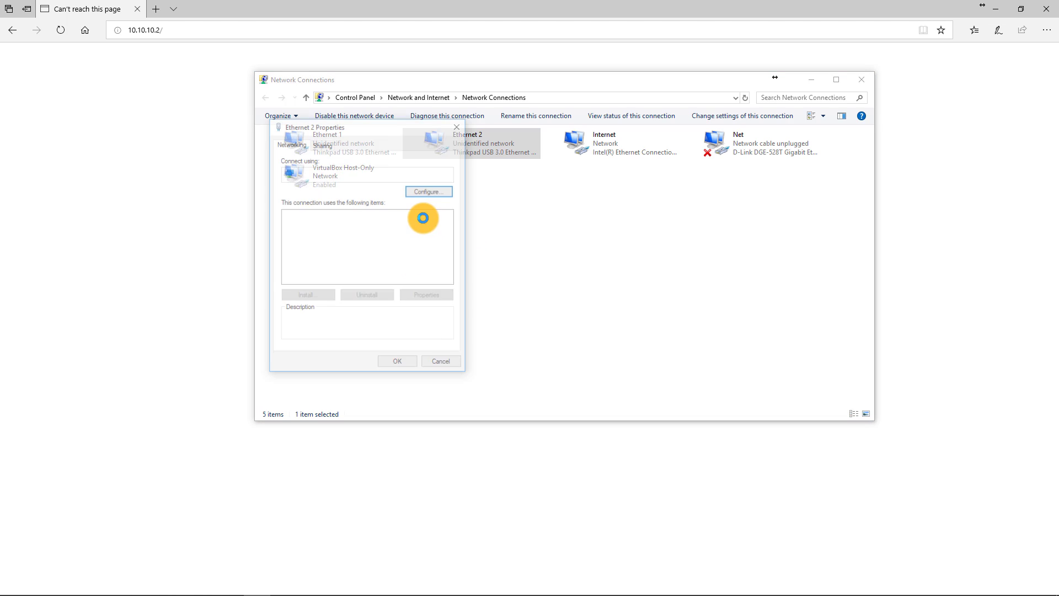
pyautogui.doubleClick(343, 251)
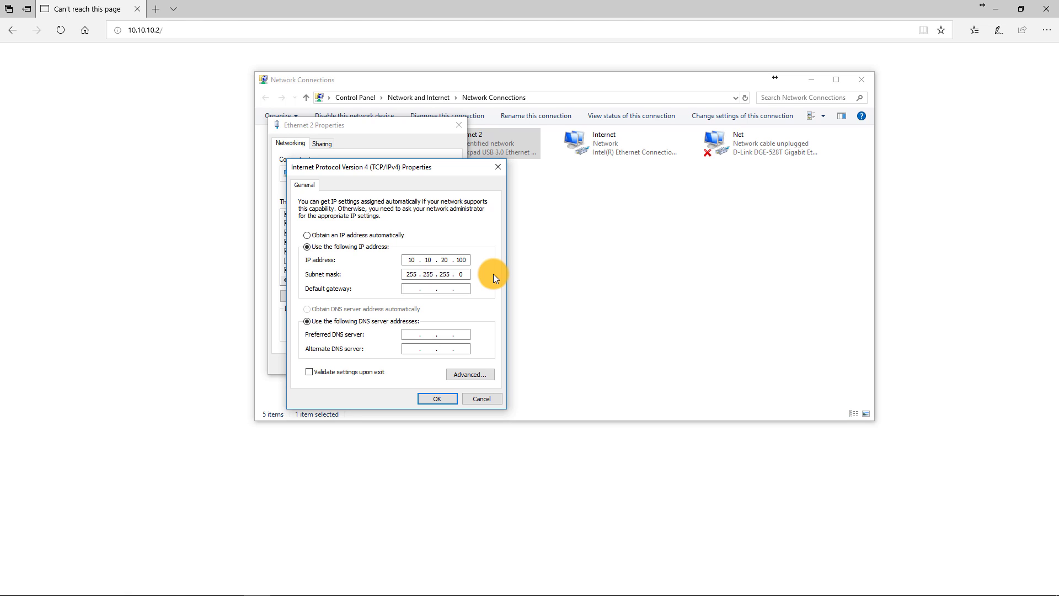
pyautogui.click(436, 398)
pyautogui.click(408, 361)
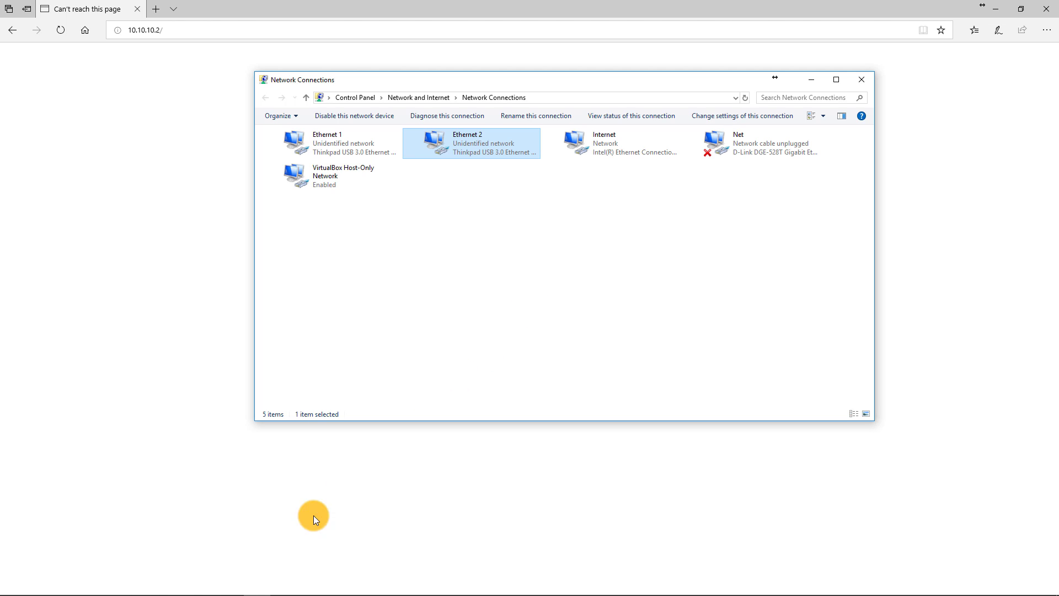
pyautogui.click(177, 581)
pyautogui.press('Return')
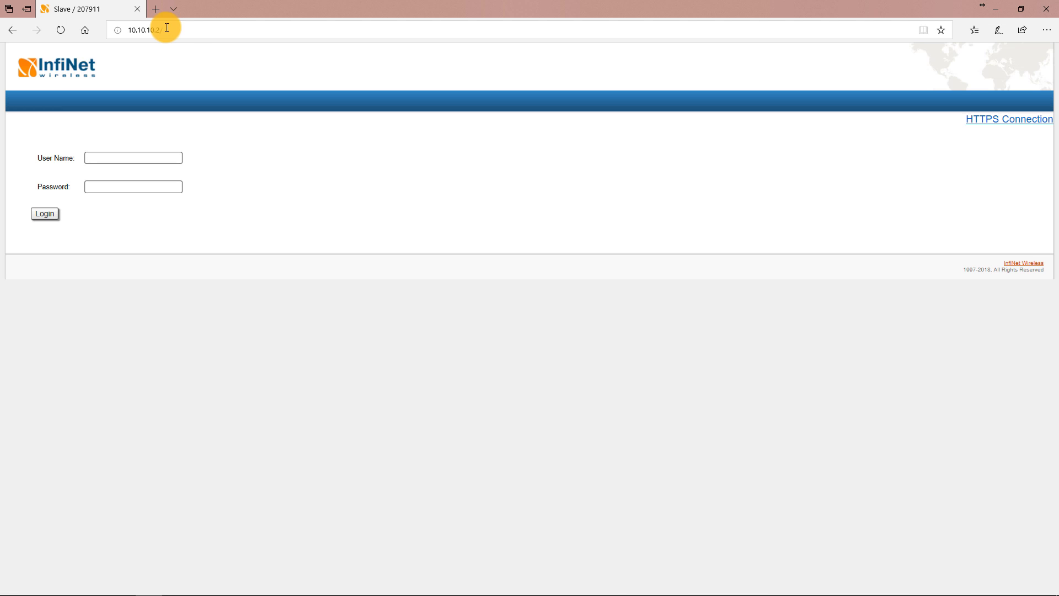
# Log into the Slave with saved credentials and expand Switch Statistics, showing group 10's 35169 unicast frames.
pyautogui.click(113, 159)
pyautogui.click(49, 215)
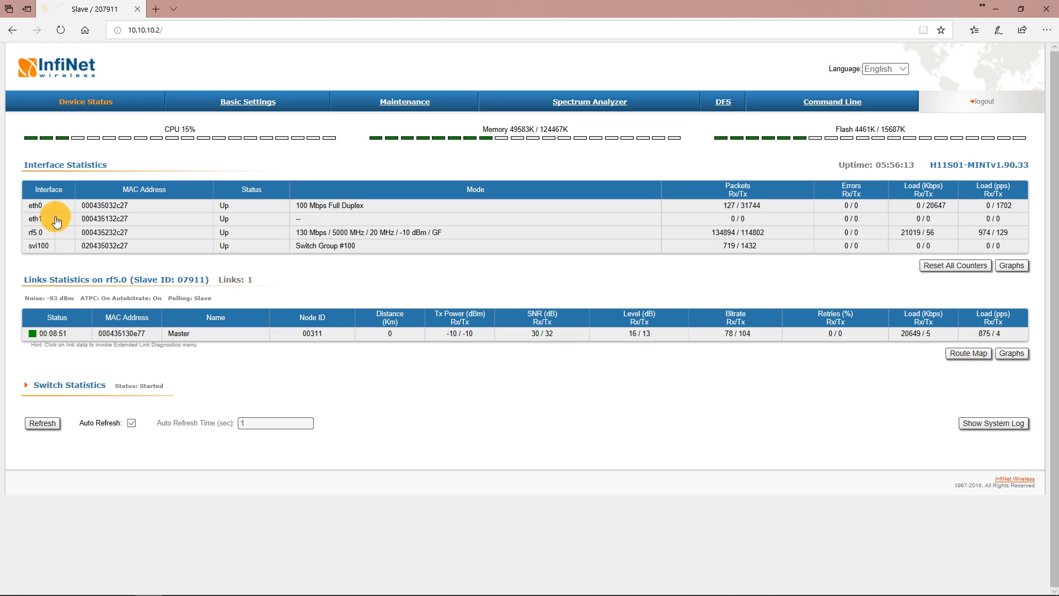
pyautogui.click(70, 386)
pyautogui.scroll(-1, 619, 430)
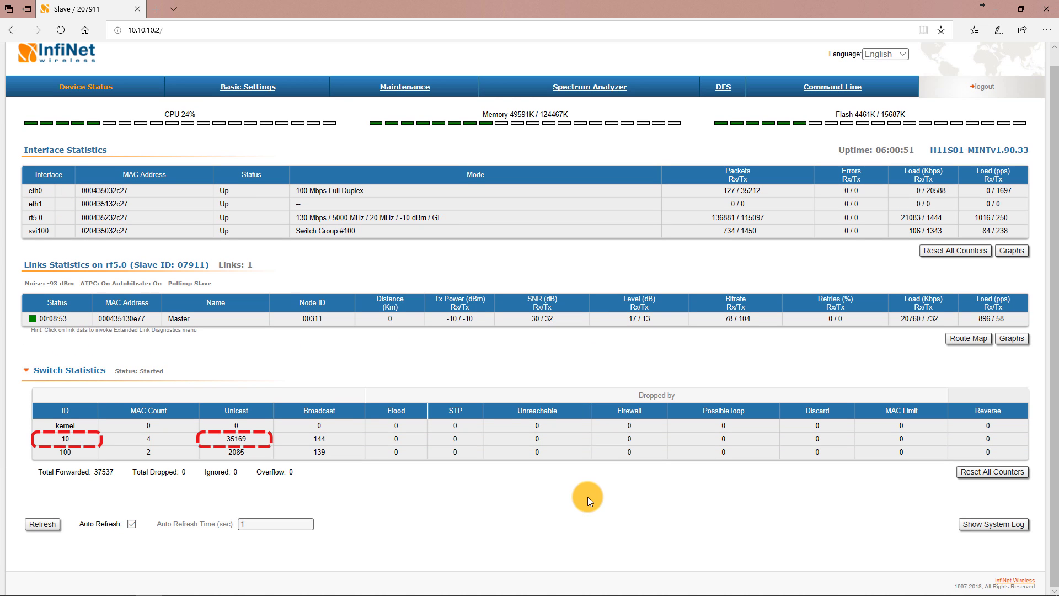